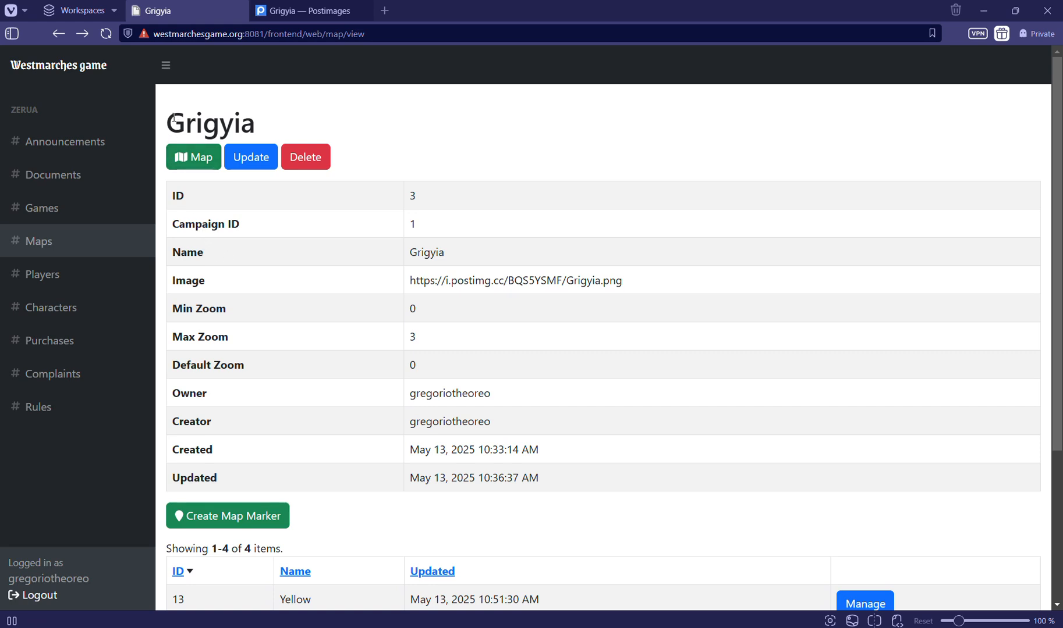
Open the Grigyia interactive map in a separate browser tab
drag(165, 120, 260, 133)
click(261, 131)
right_click(192, 152)
click(215, 172)
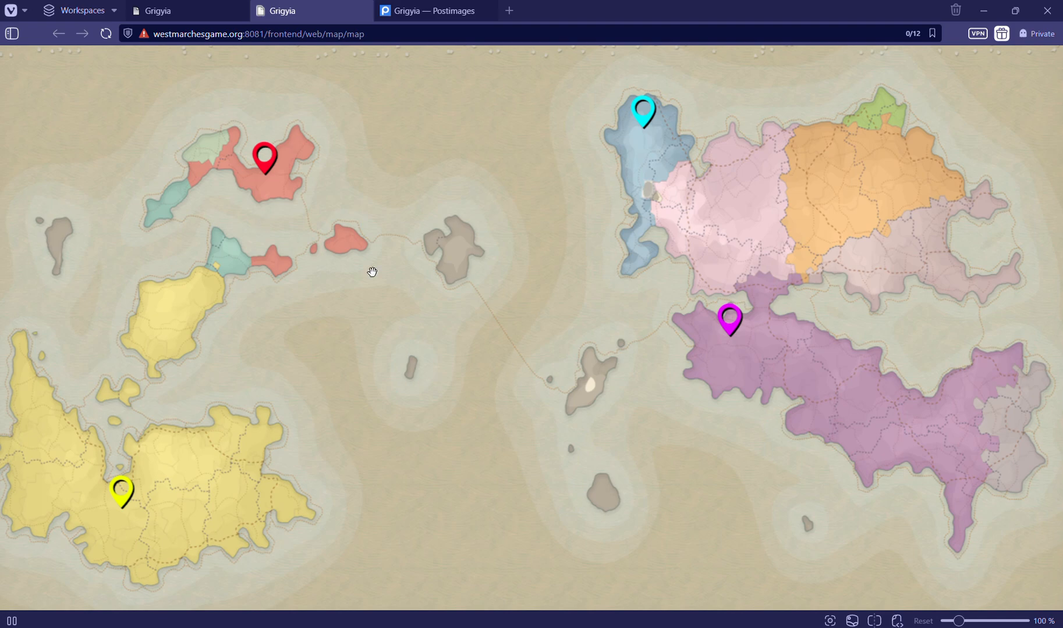
Examine the regions around the red marker on the Grigyia map at several zoom levels
key(super+Tab)
click(329, 212)
scroll(329, 212, up, 1)
scroll(328, 211, up, 1)
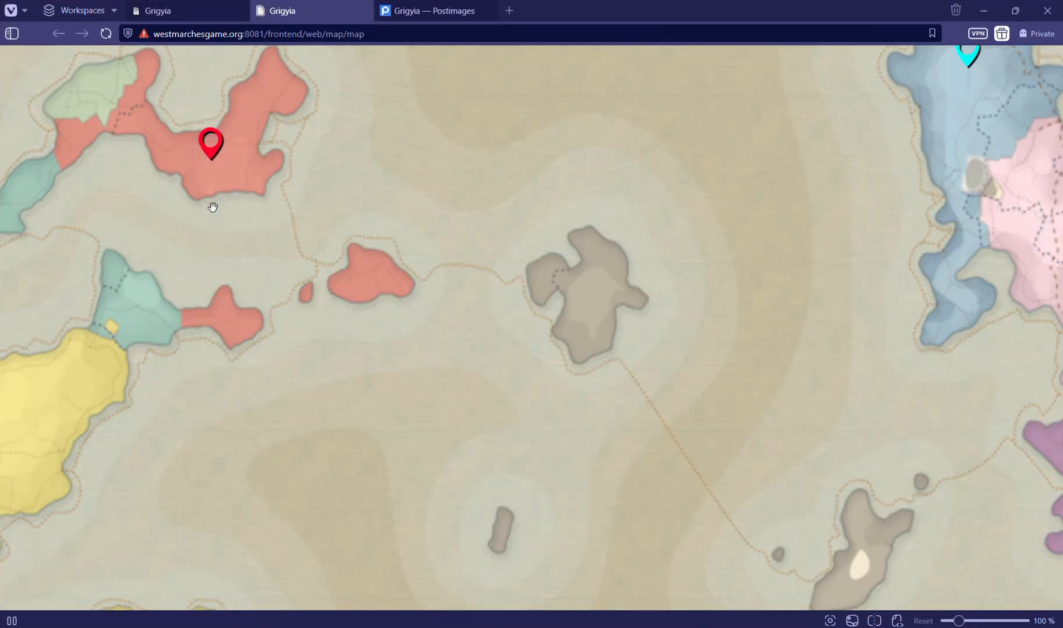
drag(211, 206, 430, 404)
scroll(450, 320, up, 1)
mouse_move(453, 353)
mouse_down()
mouse_move(445, 289)
mouse_move(415, 254)
mouse_up()
click(414, 255)
click(431, 205)
scroll(613, 424, down, 3)
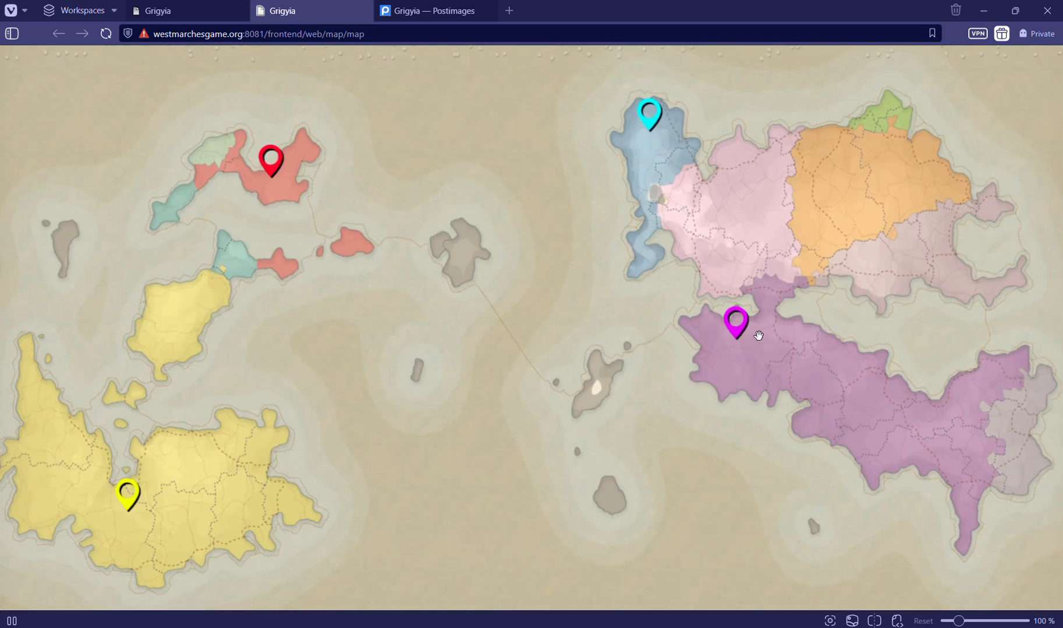
Check the label of the marker on the purple region at both the overview and a closer zoom level
click(736, 329)
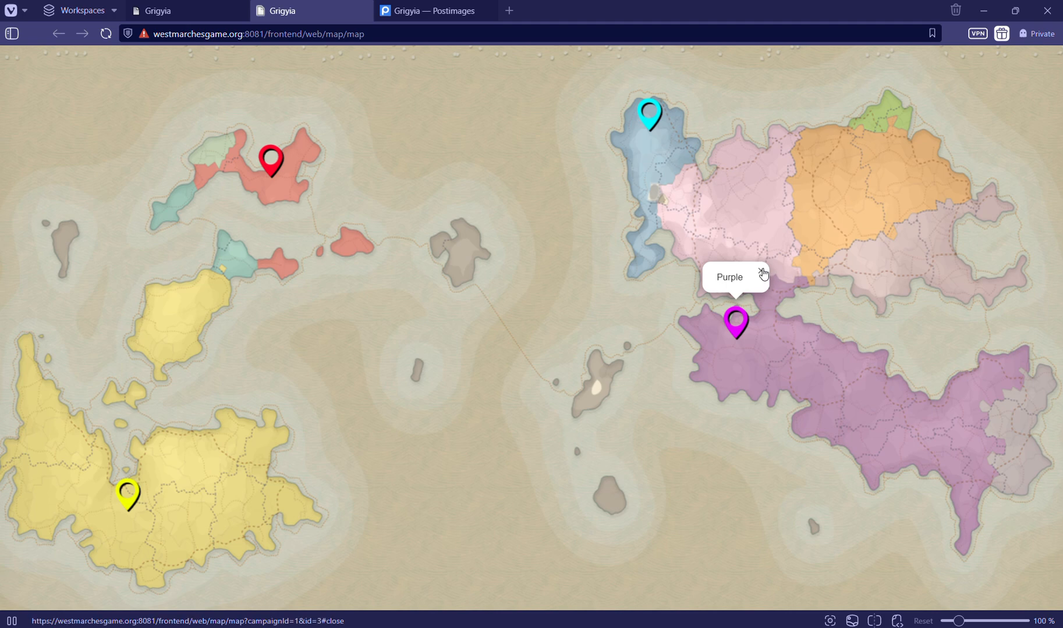
click(761, 271)
scroll(737, 323, up, 1)
scroll(737, 314, up, 1)
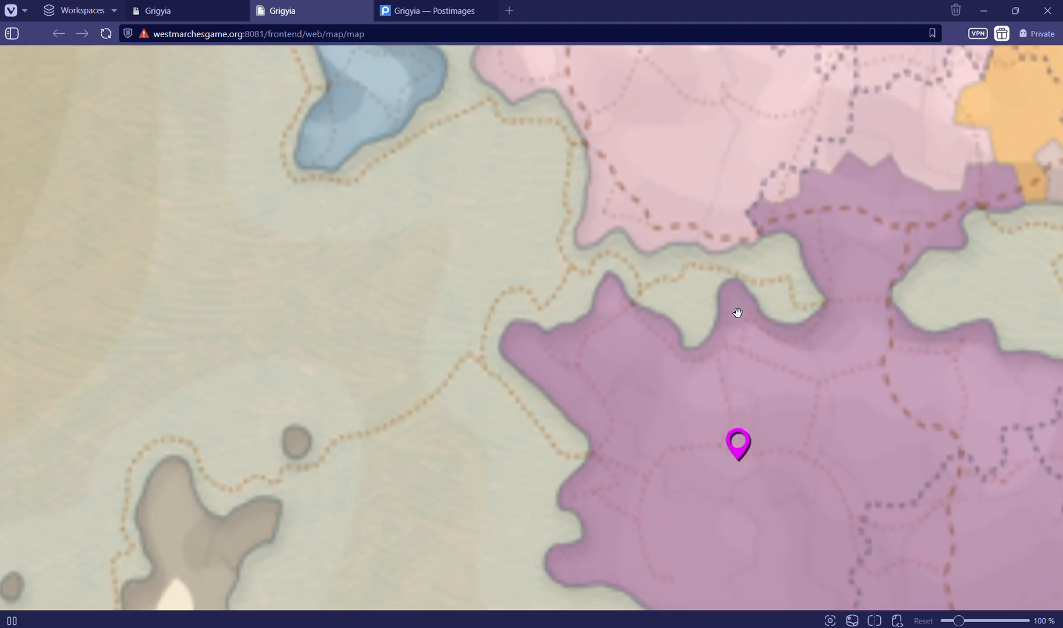
scroll(735, 313, down, 1)
scroll(758, 394, up, 1)
click(714, 373)
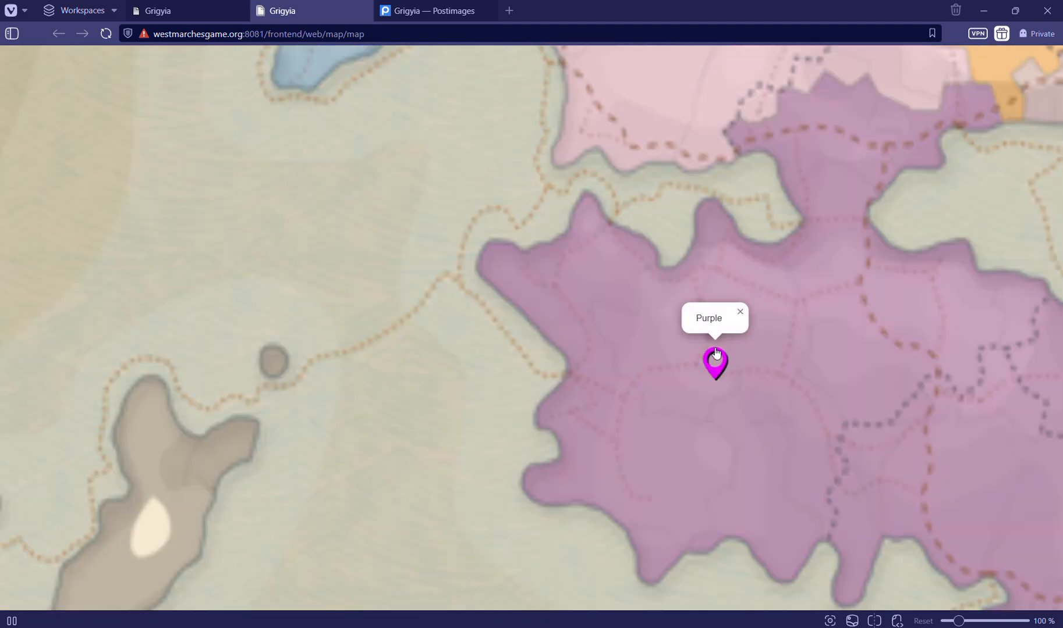
click(740, 311)
scroll(676, 295, down, 1)
scroll(670, 288, down, 1)
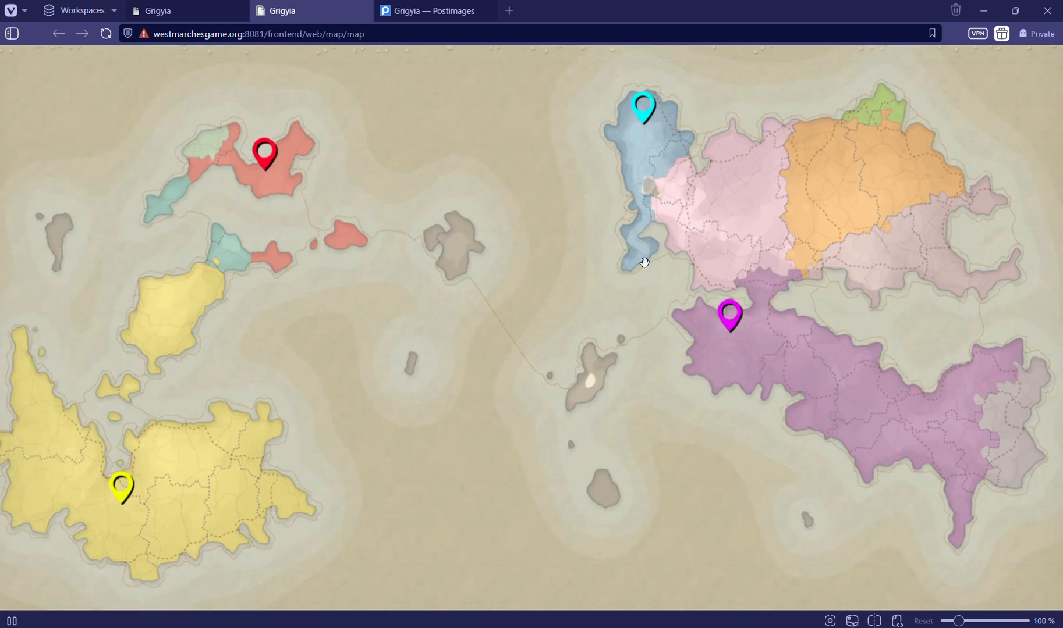
View the labels of the cyan marker and the yellow marker on the map
click(643, 121)
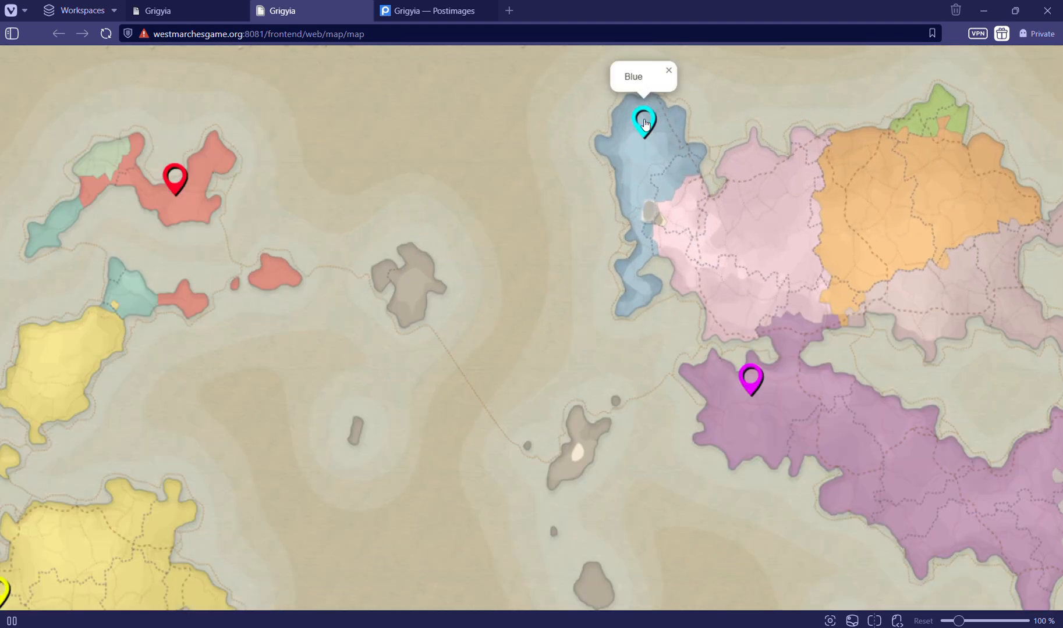
scroll(644, 119, up, 1)
scroll(644, 119, down, 1)
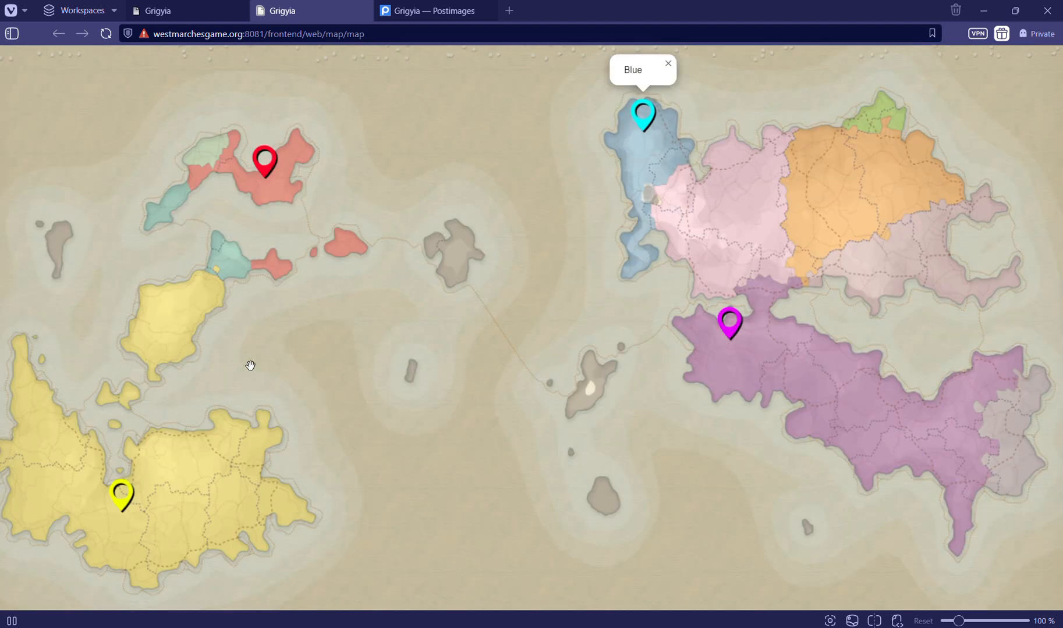
click(124, 498)
scroll(125, 495, up, 1)
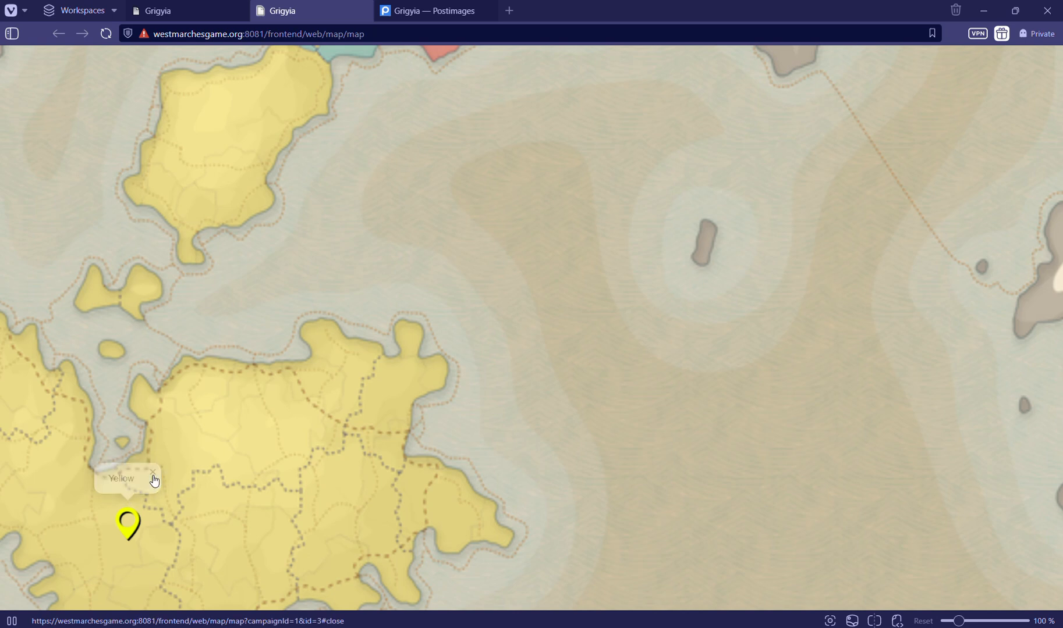
click(153, 471)
scroll(165, 464, down, 1)
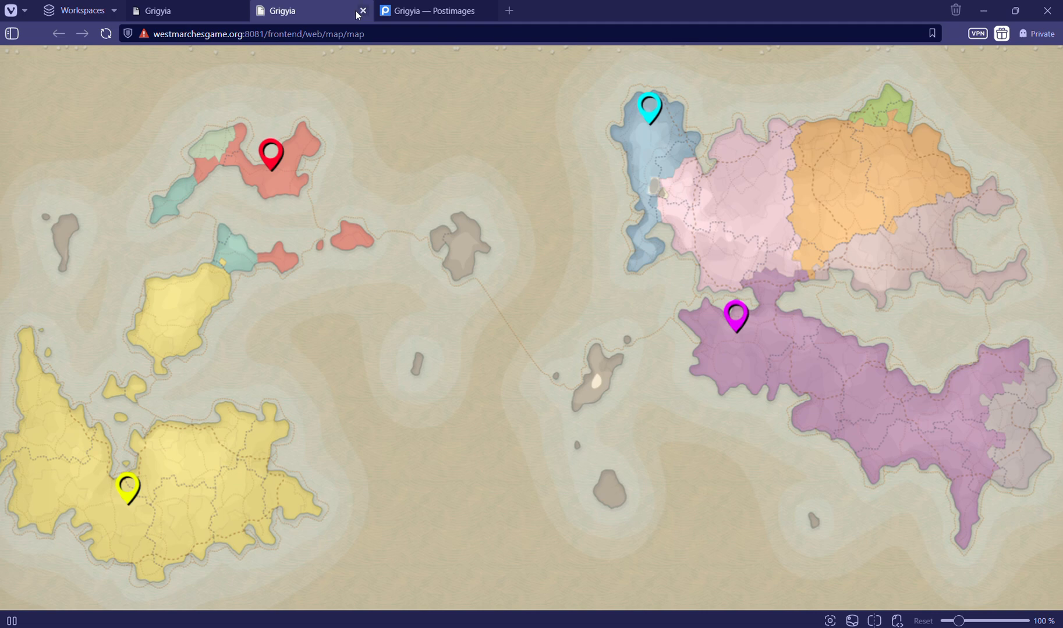
Close the interactive map tab and delete the existing Grigyia map, accepting the confirmation
click(209, 12)
click(362, 12)
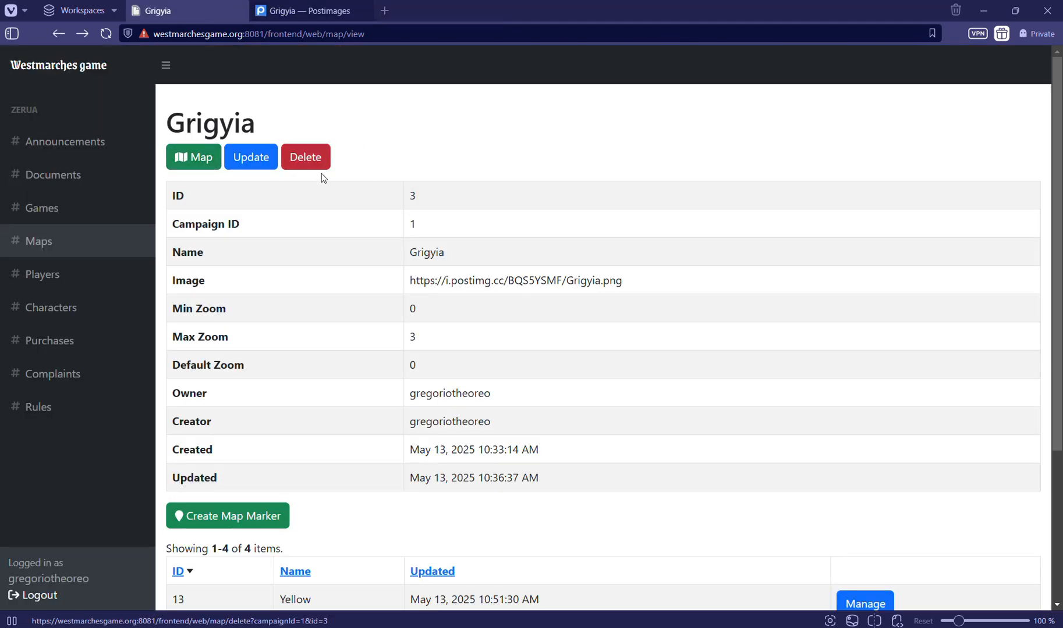
scroll(327, 232, down, 1)
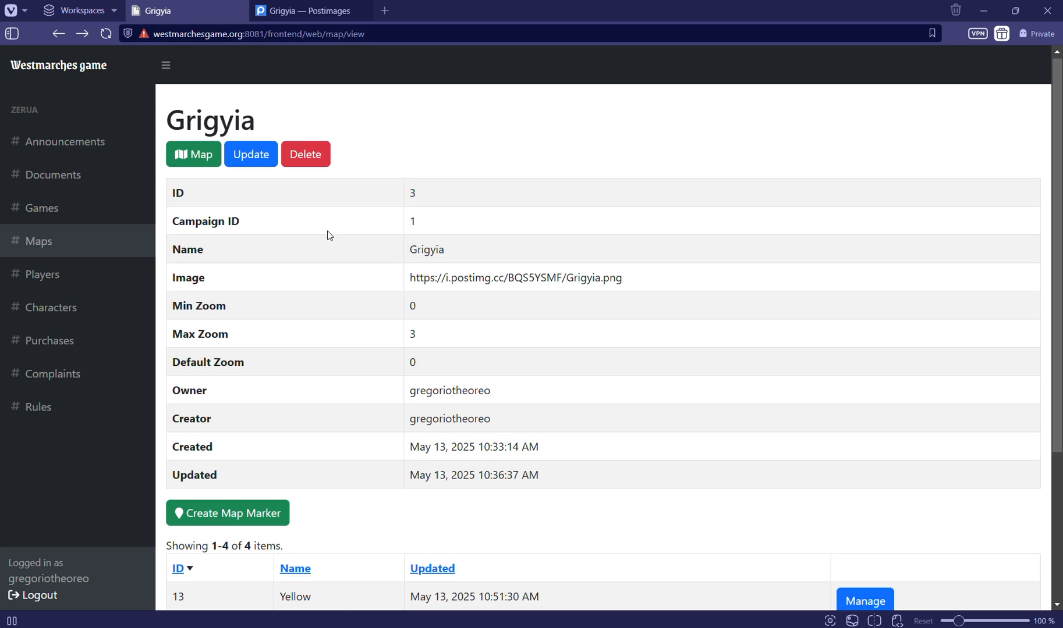
click(311, 161)
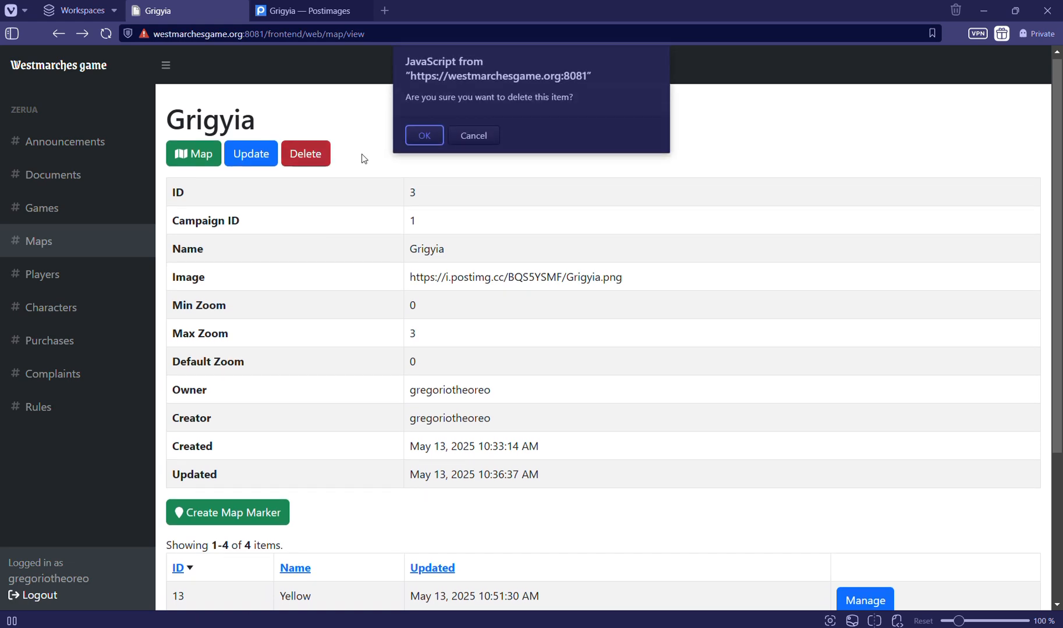
click(420, 137)
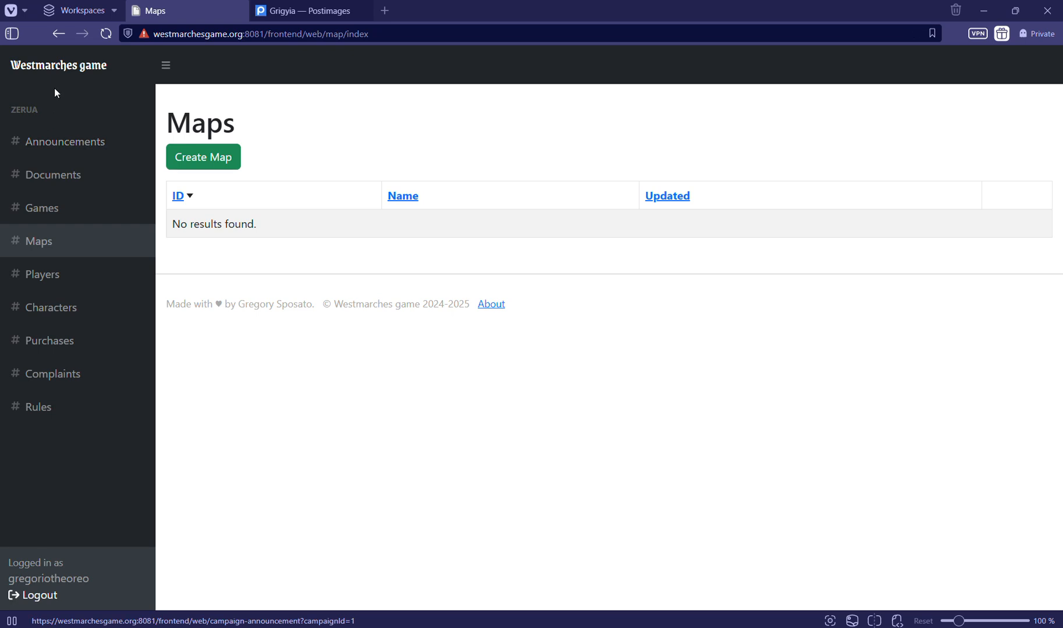
Start a new map from the Maps list and enter Grigyia as its name
click(56, 248)
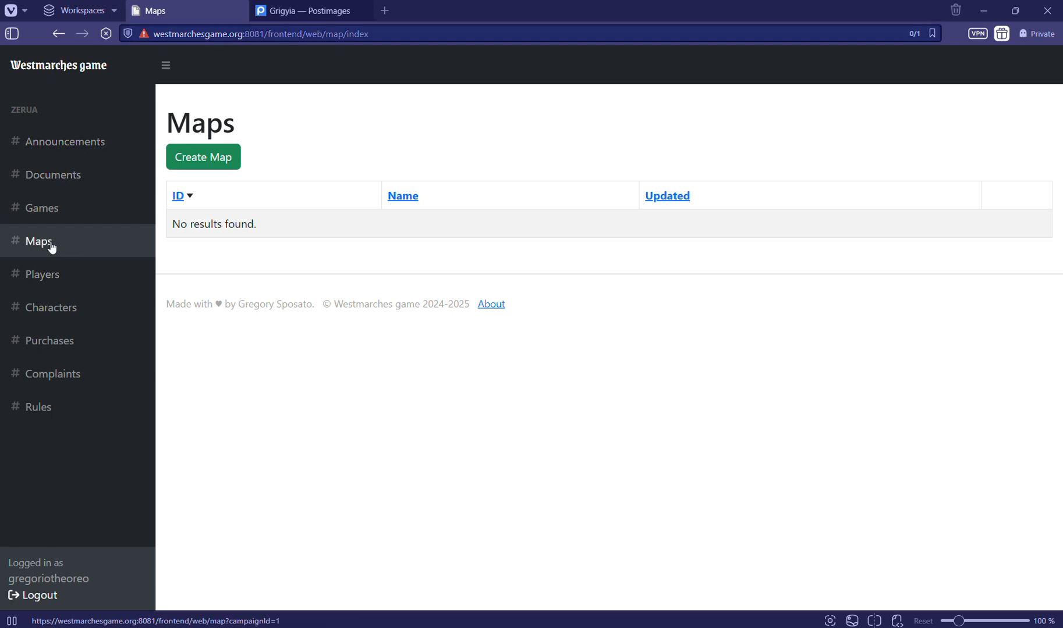
drag(187, 224, 269, 232)
click(206, 181)
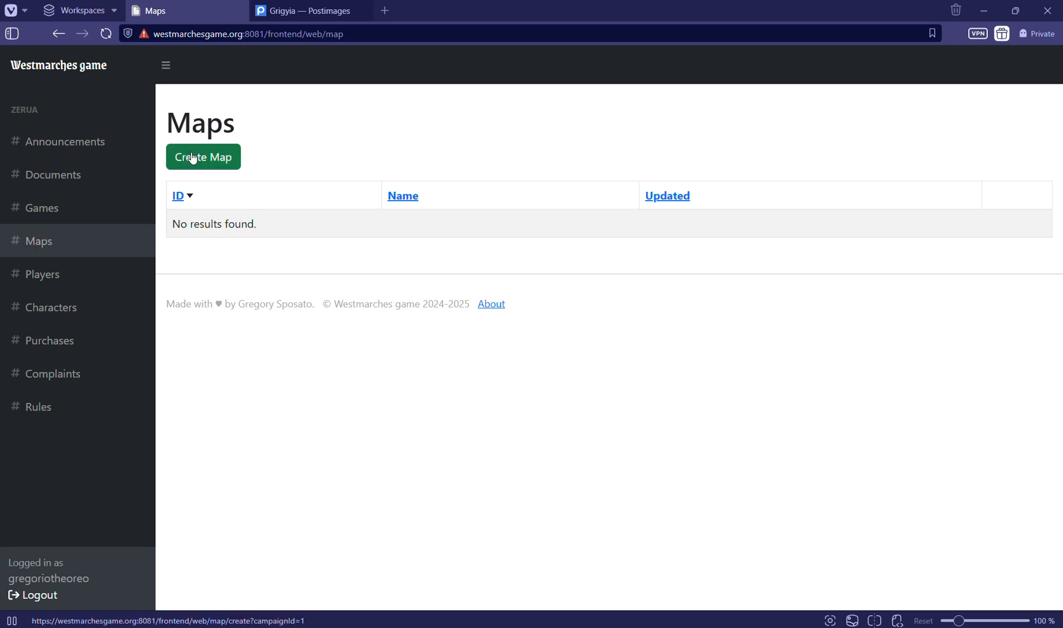
click(200, 165)
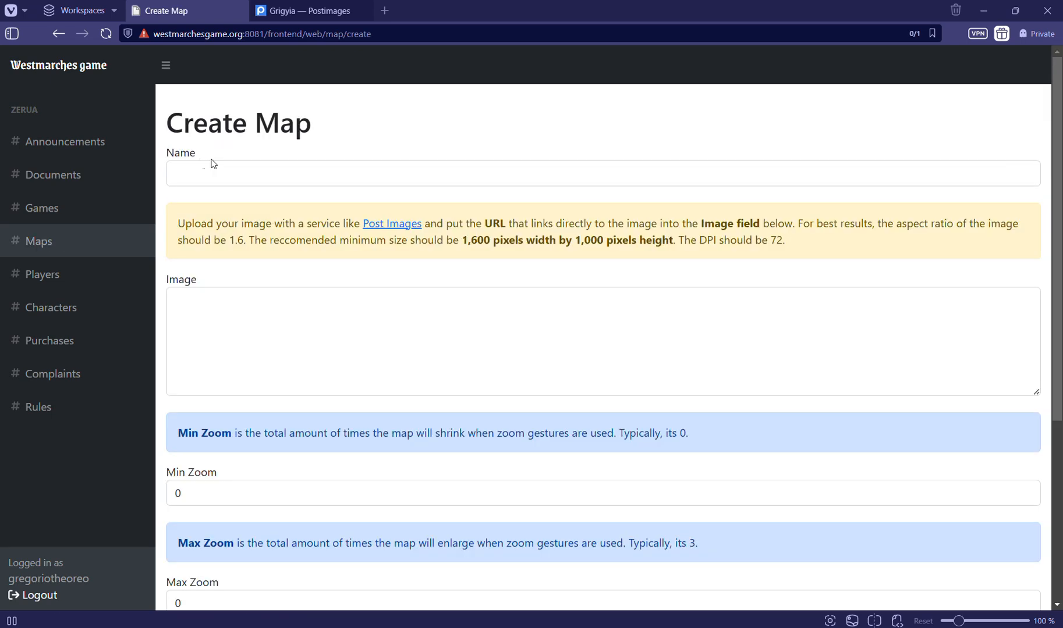
click(206, 170)
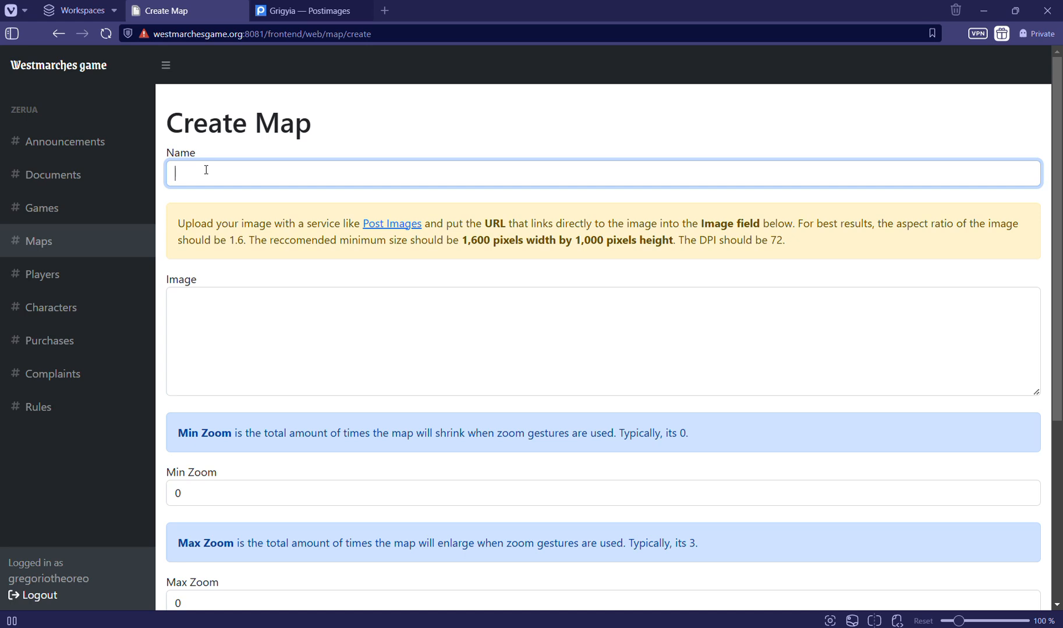
text(Grigyia)
click(211, 217)
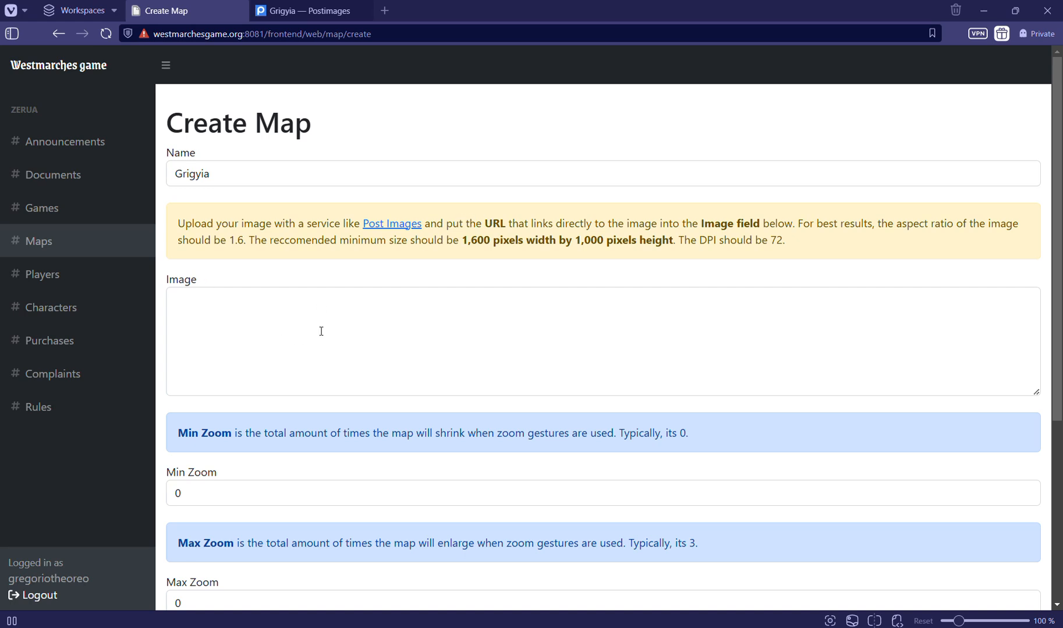
Read the form's guidance on the image URL, aspect ratio, minimum pixel size and DPI
double_click(487, 223)
click(533, 228)
drag(893, 226, 882, 245)
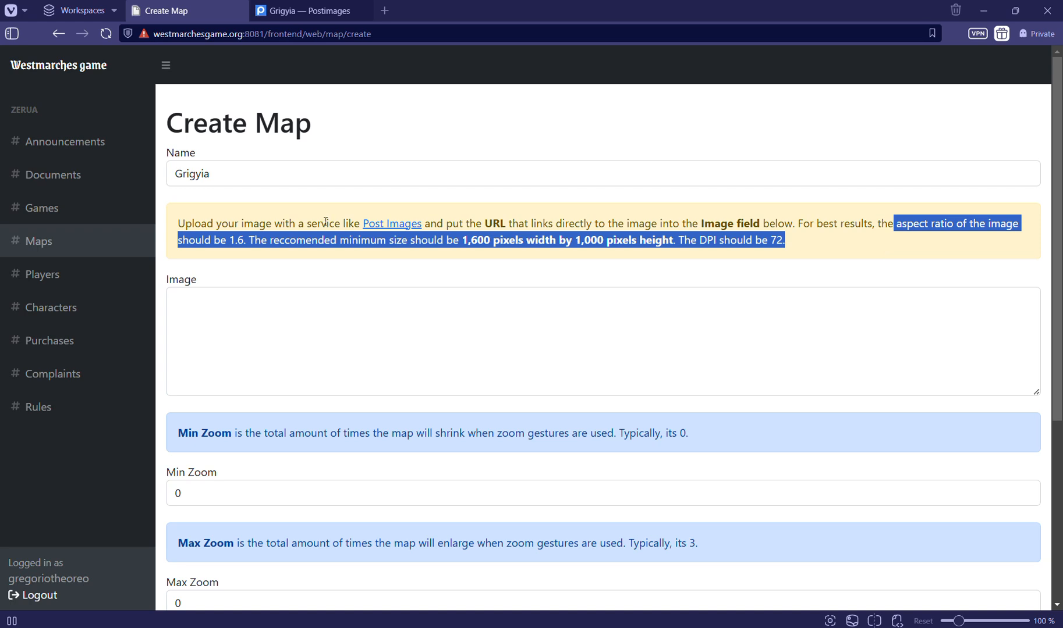
click(881, 245)
drag(229, 245, 242, 244)
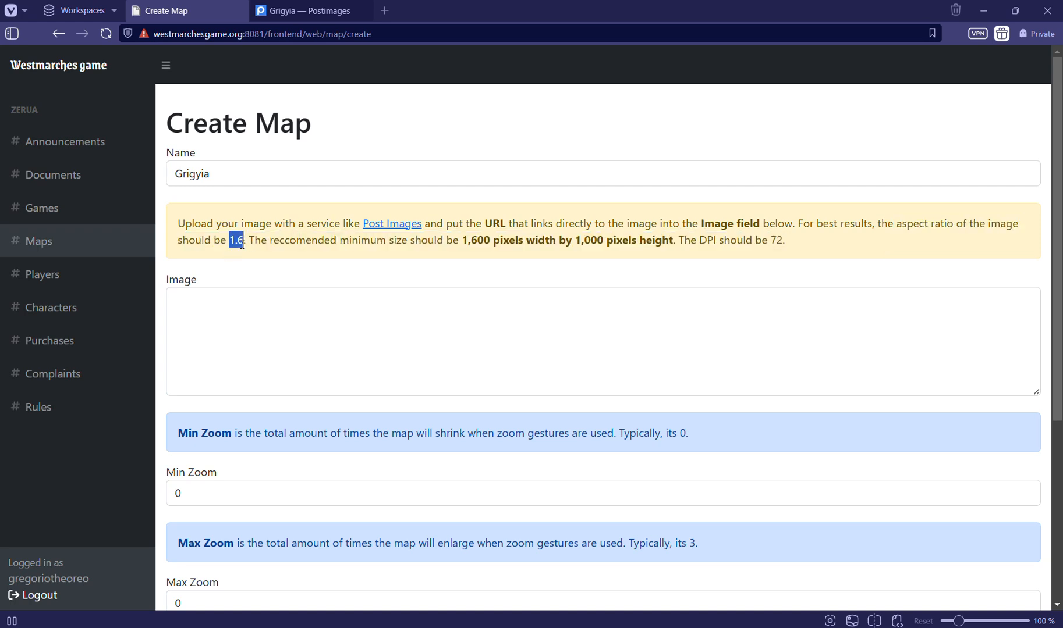
click(242, 245)
drag(462, 242, 791, 242)
click(698, 245)
click(790, 243)
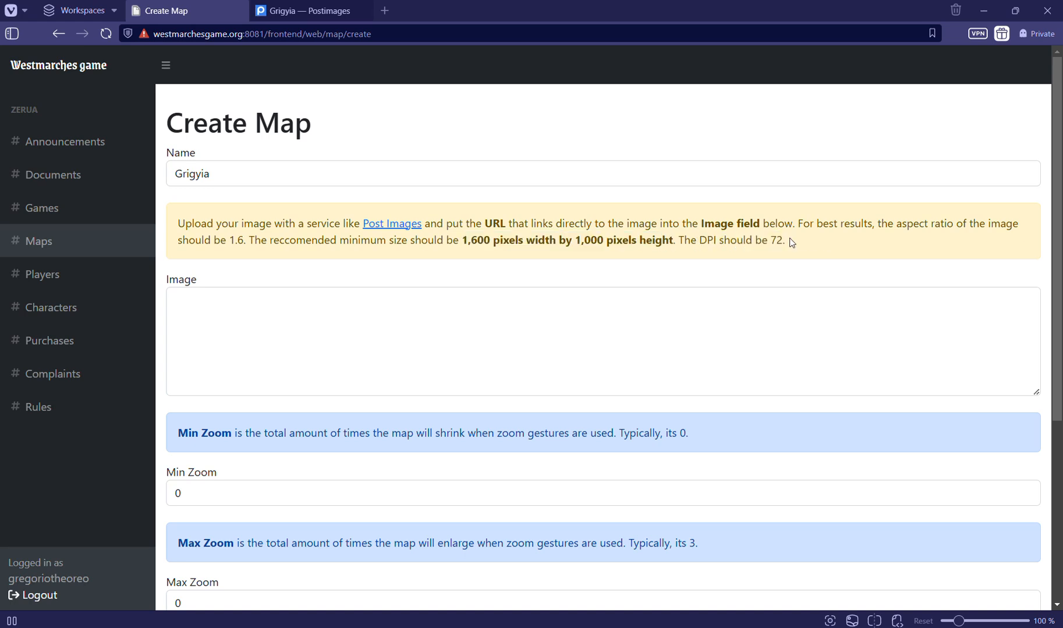
Open the Post Images site in a new tab and select Grigyia.png for upload, but cancel the file selection
right_click(383, 226)
click(401, 235)
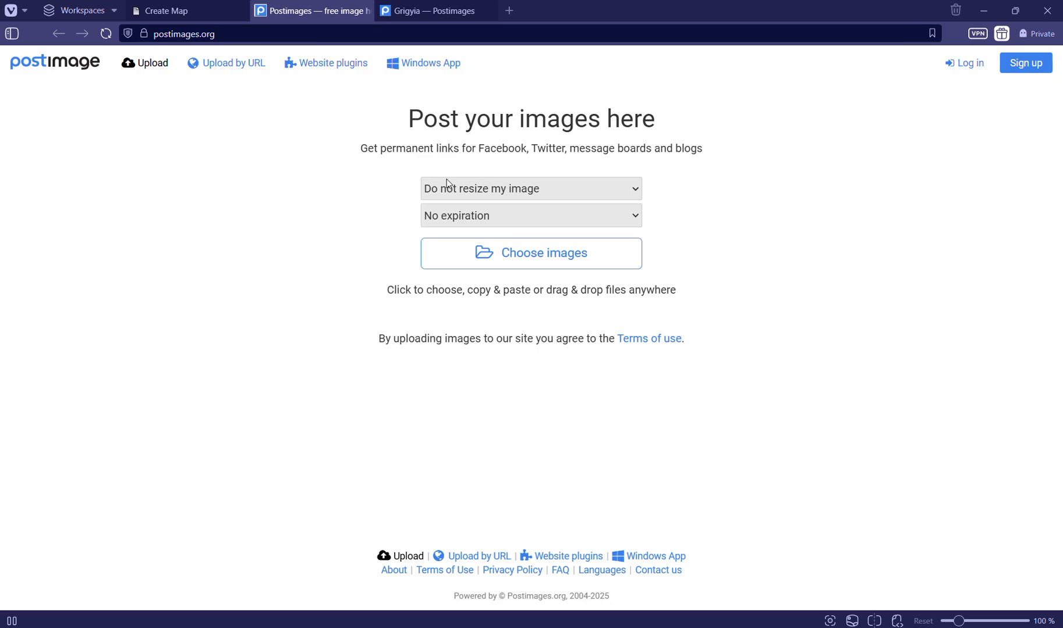
click(515, 261)
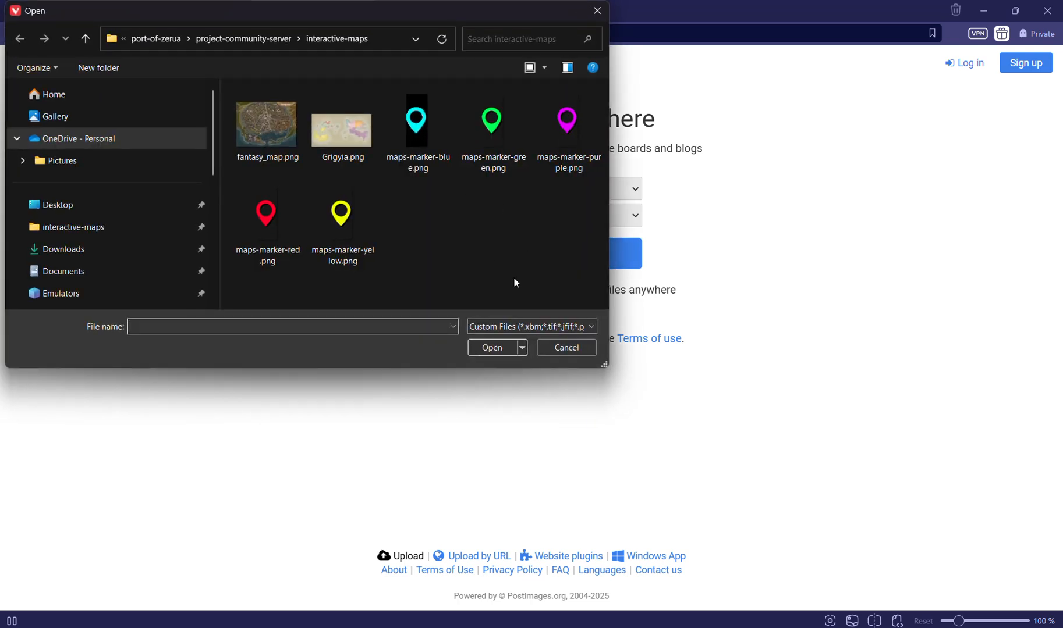
click(340, 131)
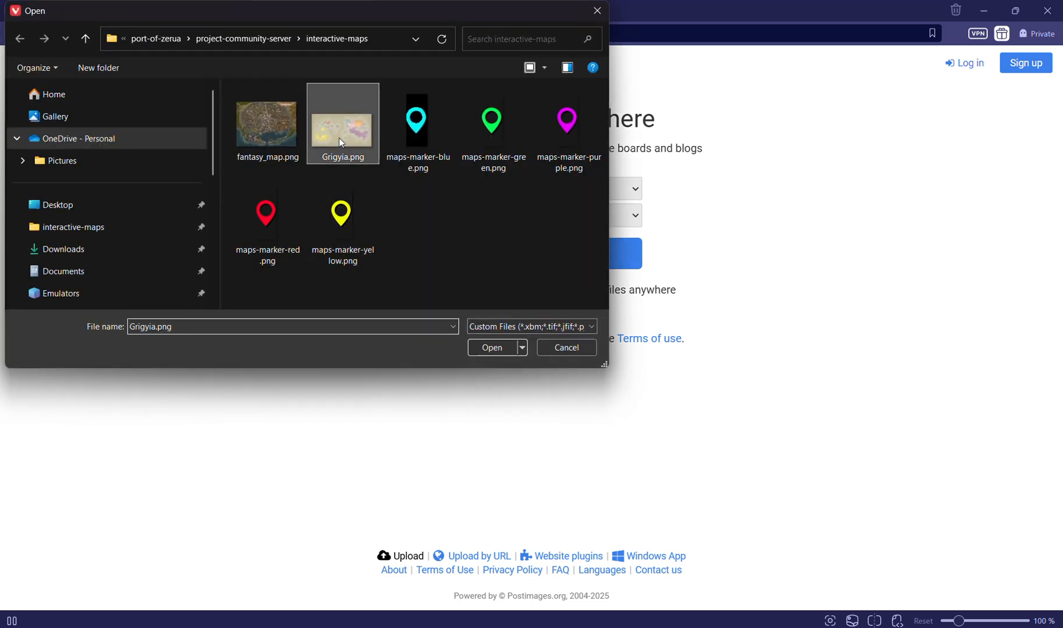
click(562, 349)
Copy the direct link of the already uploaded Grigyia image from its Postimages page
click(403, 12)
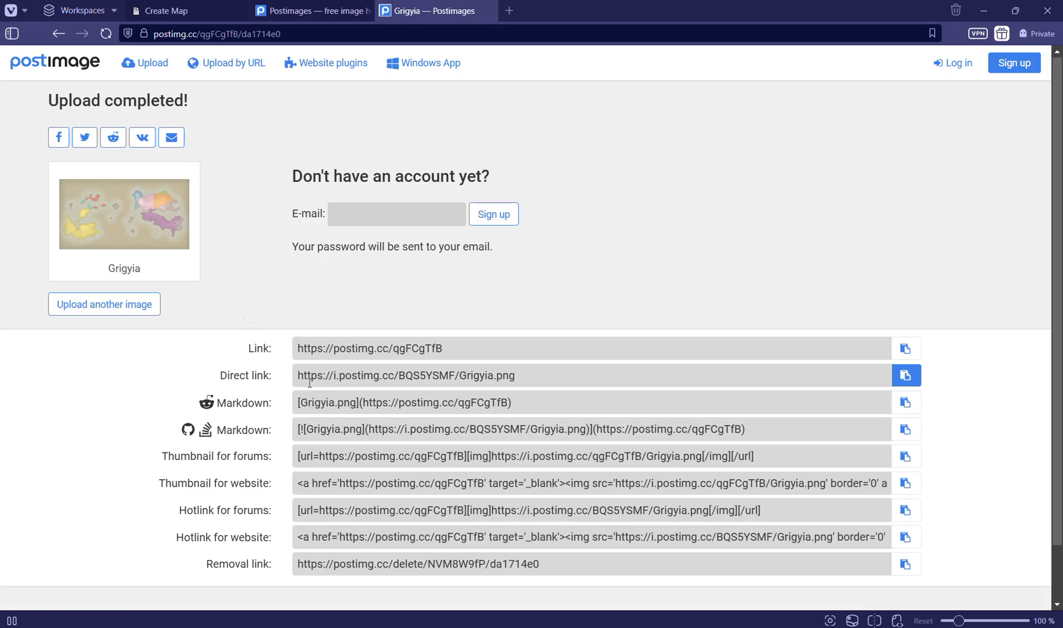
click(905, 375)
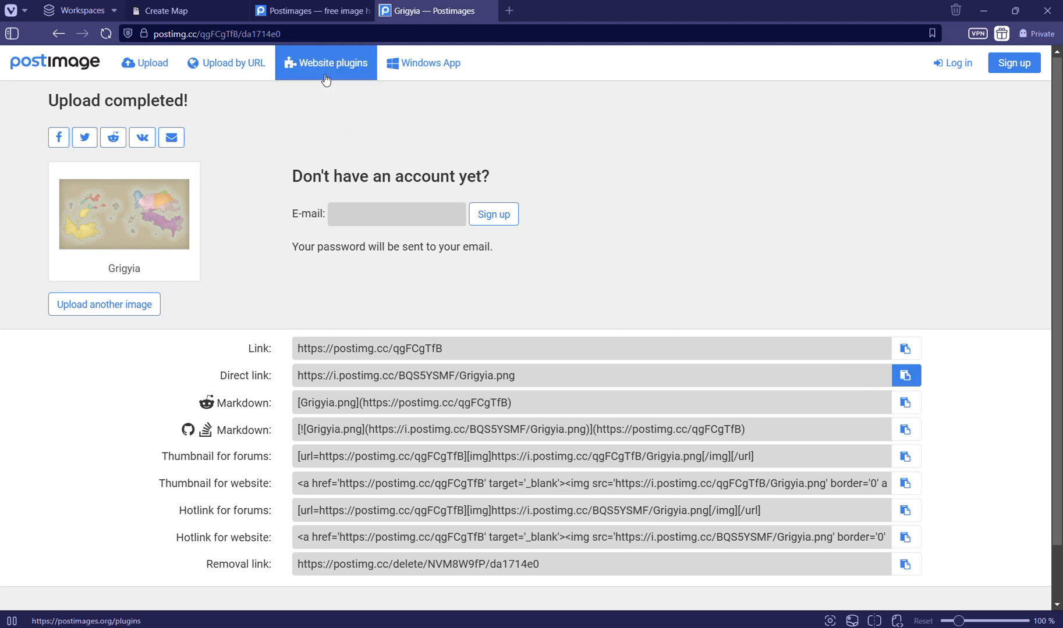
Review the image resize and expiration options on the Postimages upload page without changing them
click(317, 13)
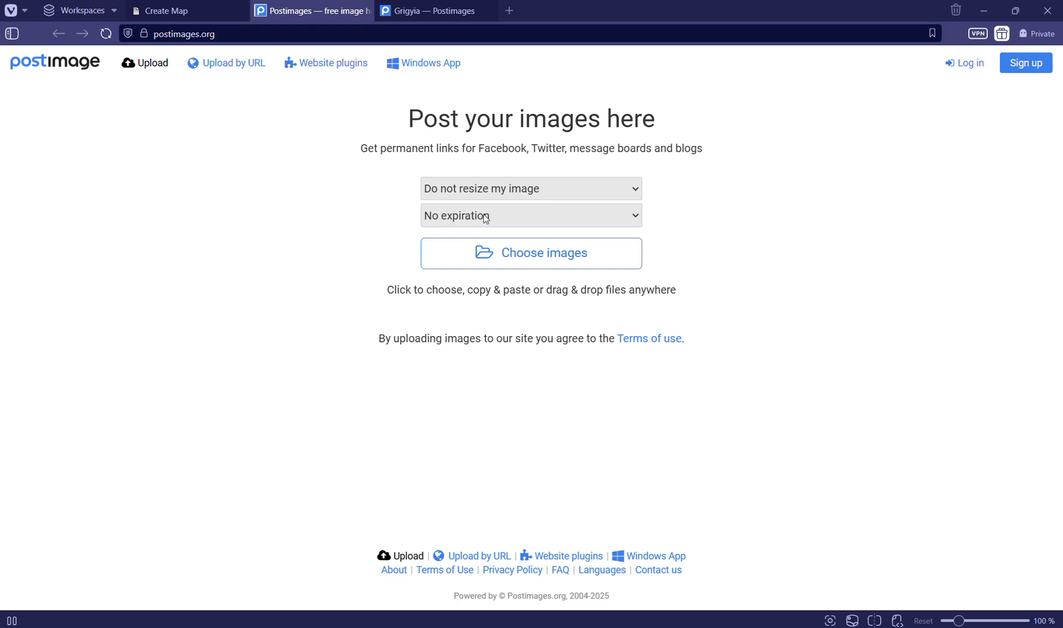
click(632, 189)
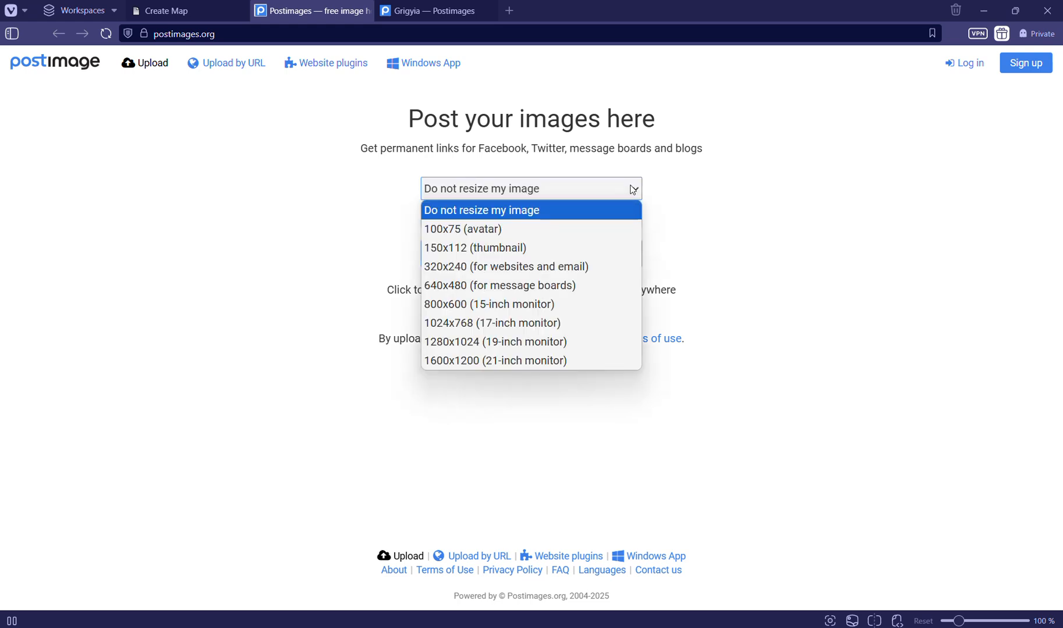
click(621, 216)
click(621, 216)
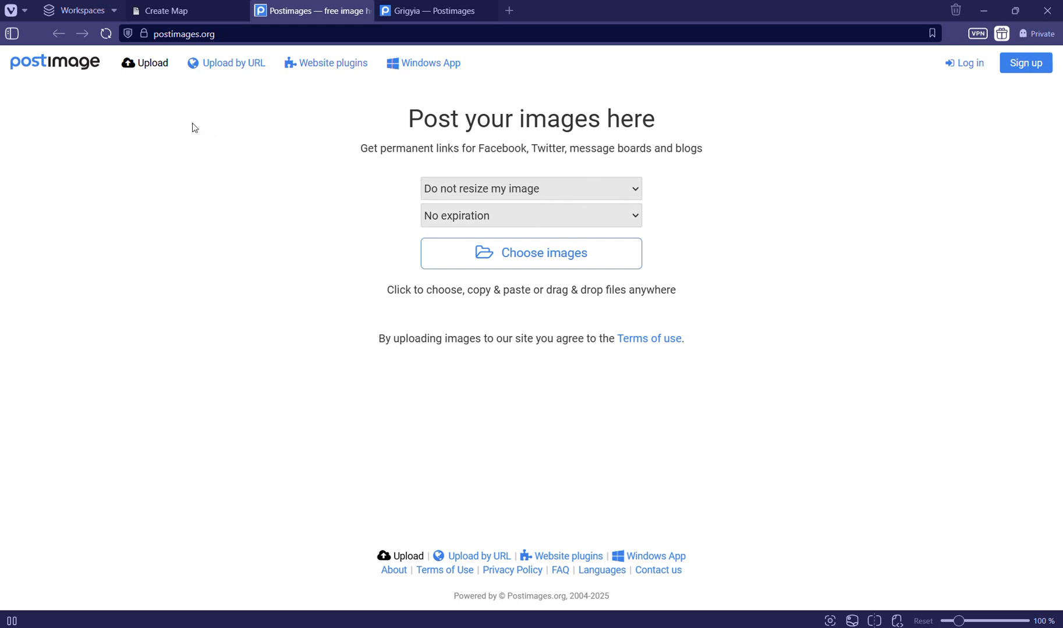
click(223, 11)
click(222, 352)
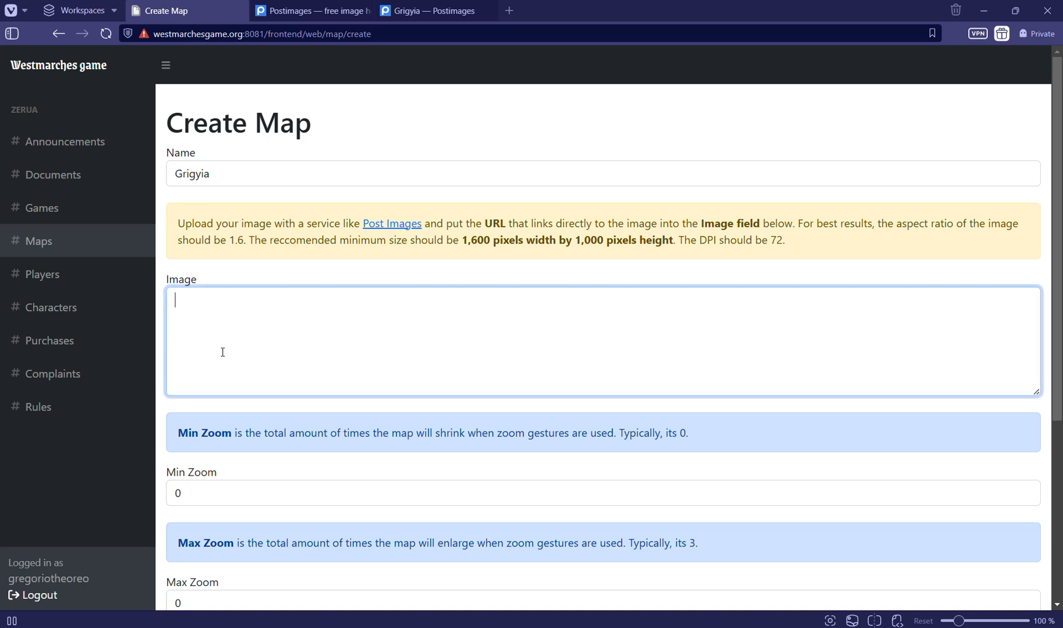
key(ctrl+v)
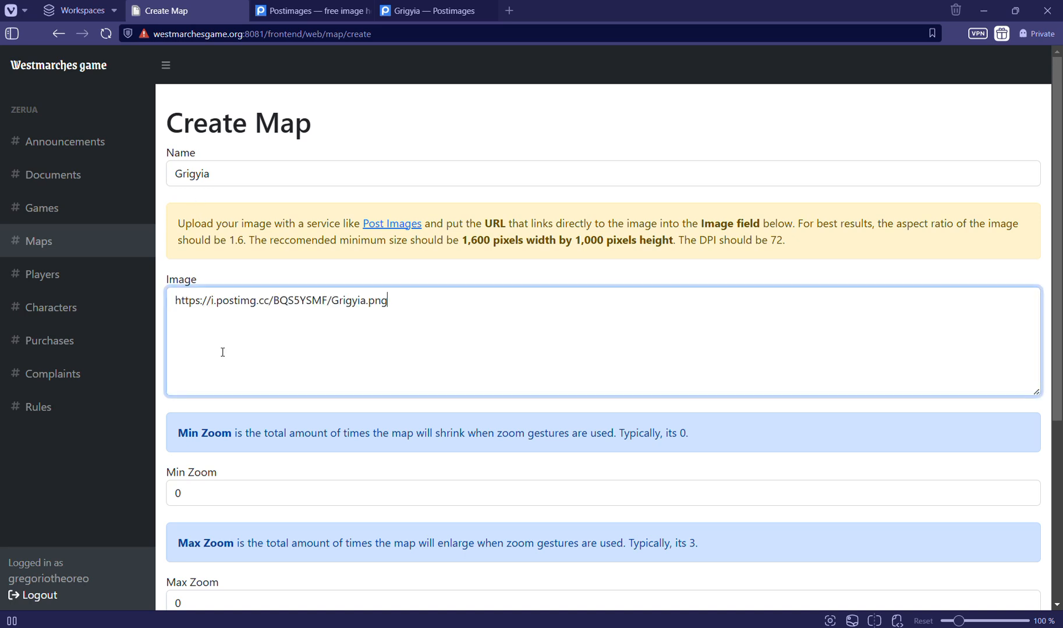
Review the Min Zoom, Max Zoom and Default Zoom explanations on the map creation form, including their typical values
scroll(266, 354, down, 1)
scroll(267, 354, down, 3)
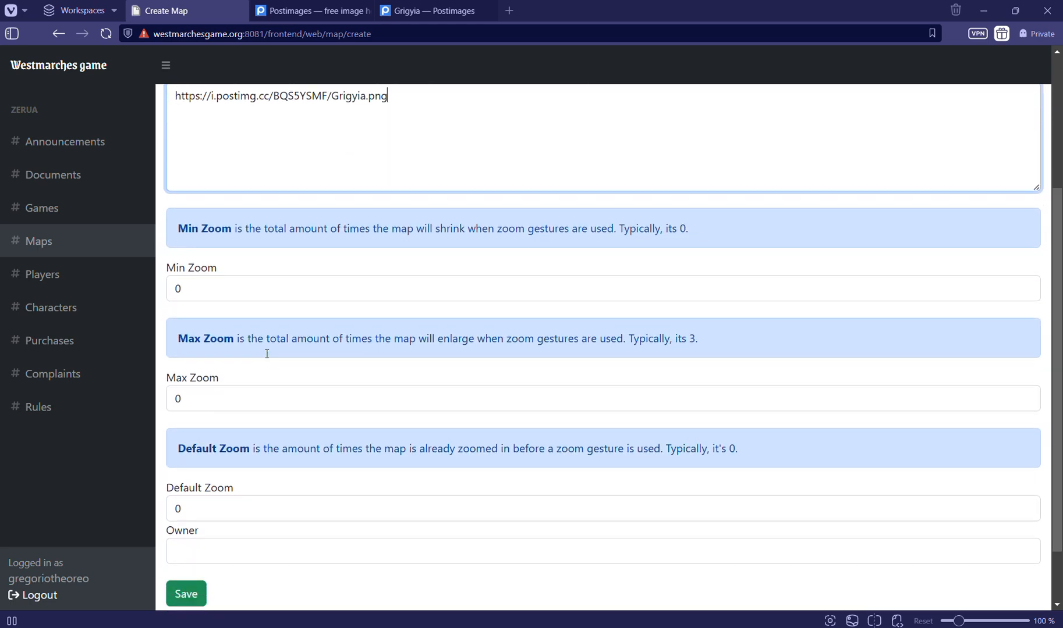
scroll(266, 354, down, 1)
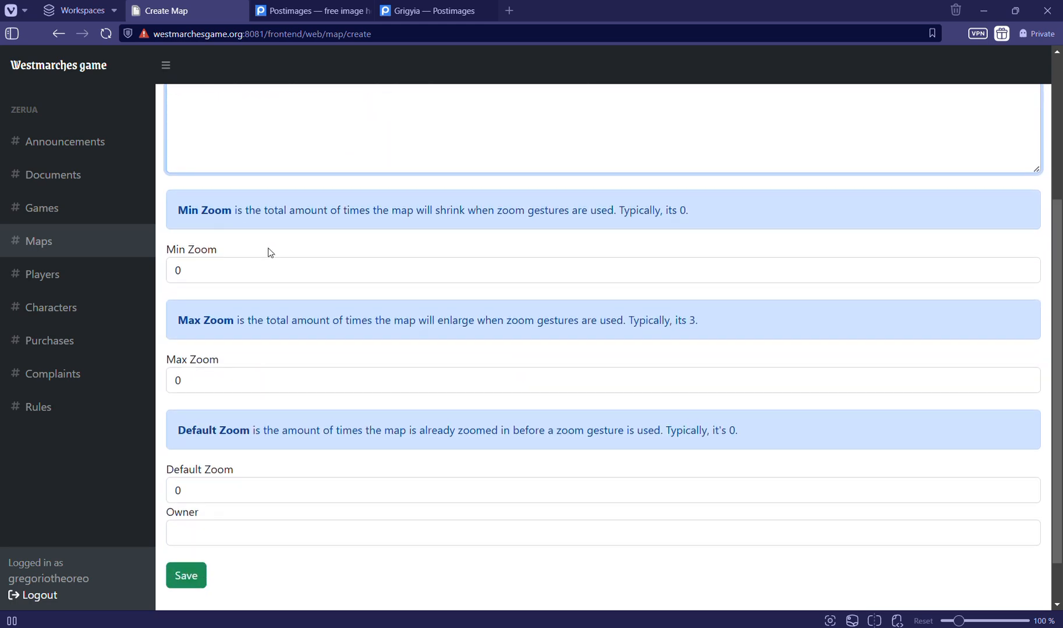
drag(176, 210, 248, 213)
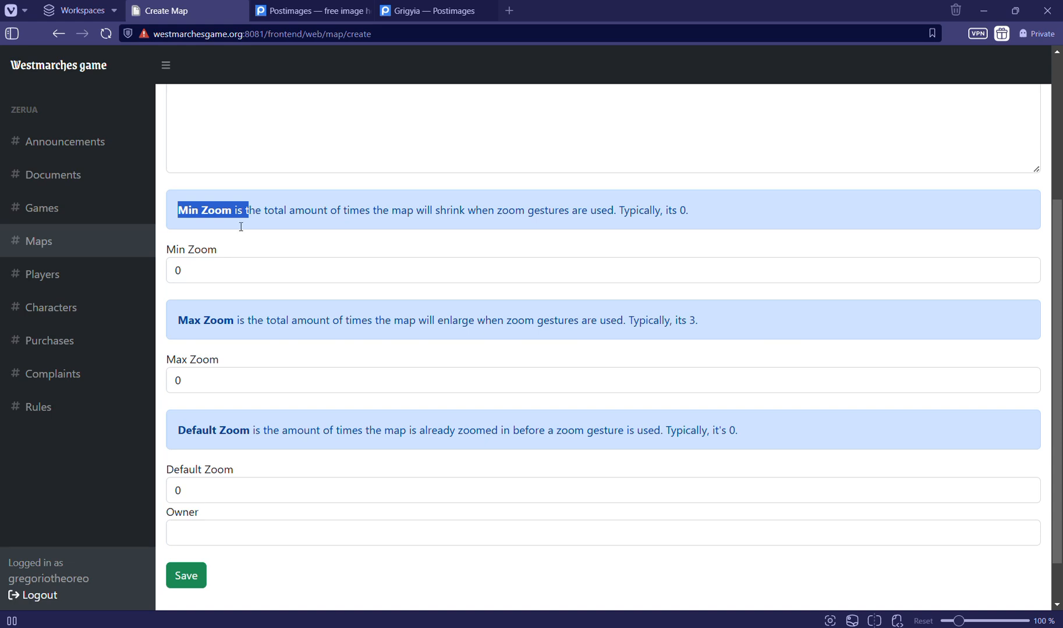
drag(177, 320, 223, 326)
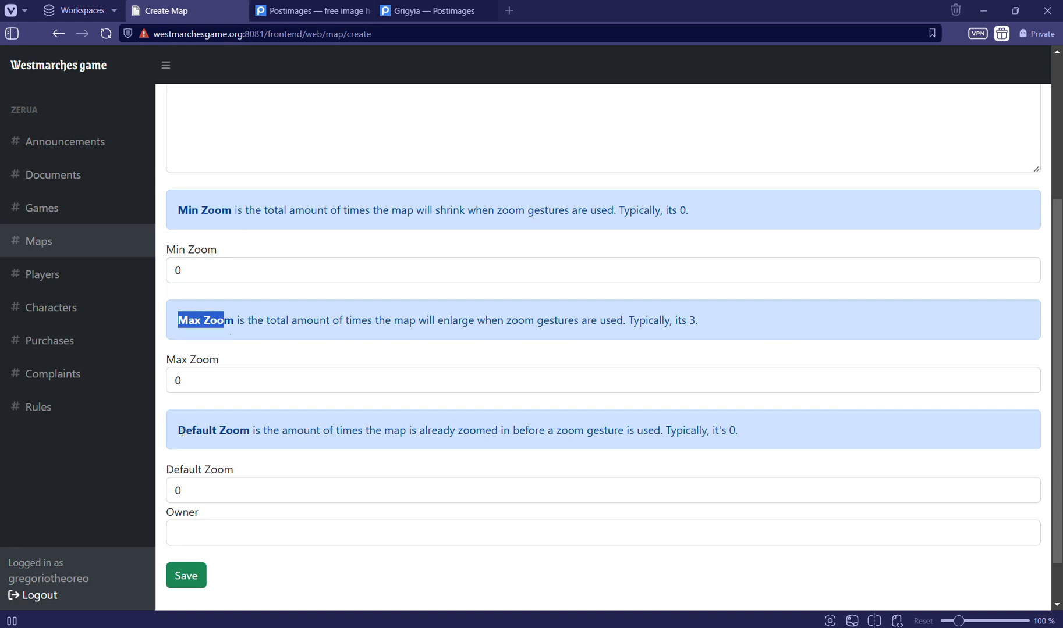
drag(178, 431, 242, 441)
click(244, 441)
drag(622, 209, 663, 228)
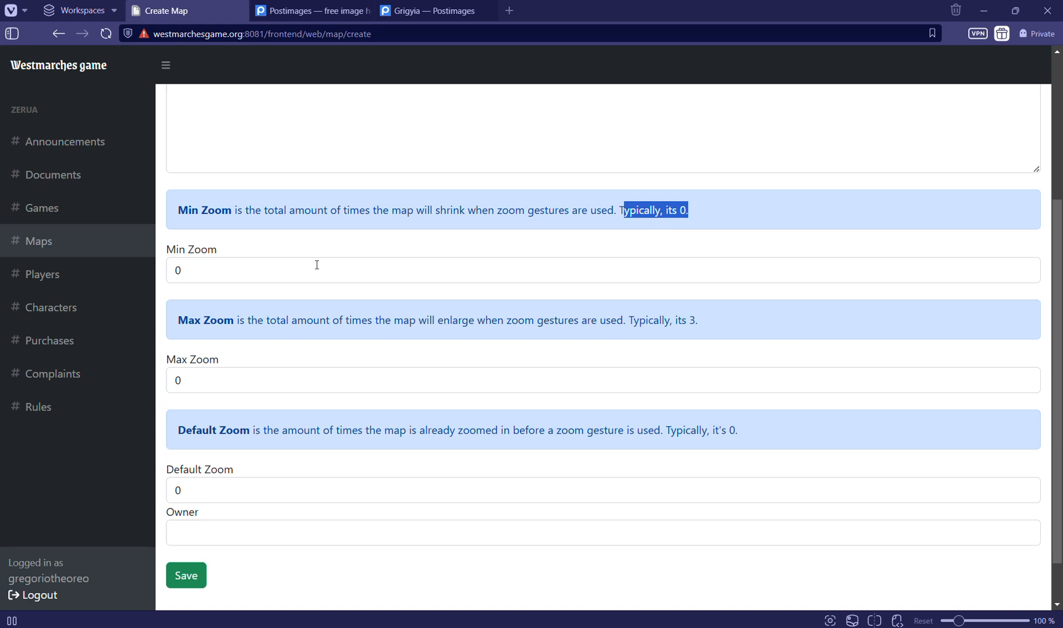
drag(179, 329, 474, 327)
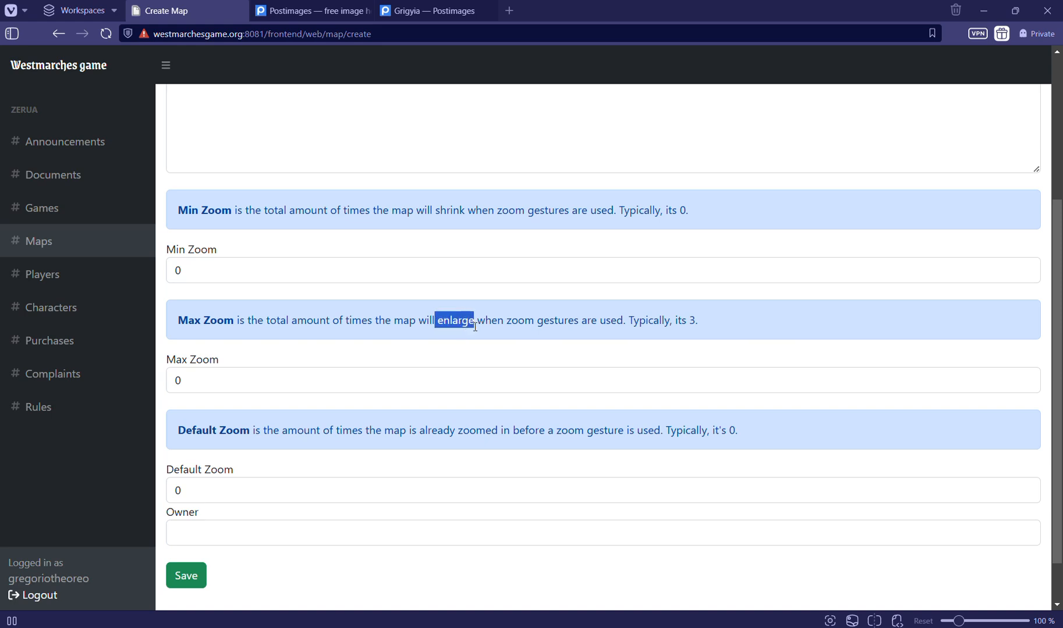
Set the new map's Max Zoom to 3 and read through the Default Zoom explanation
click(306, 390)
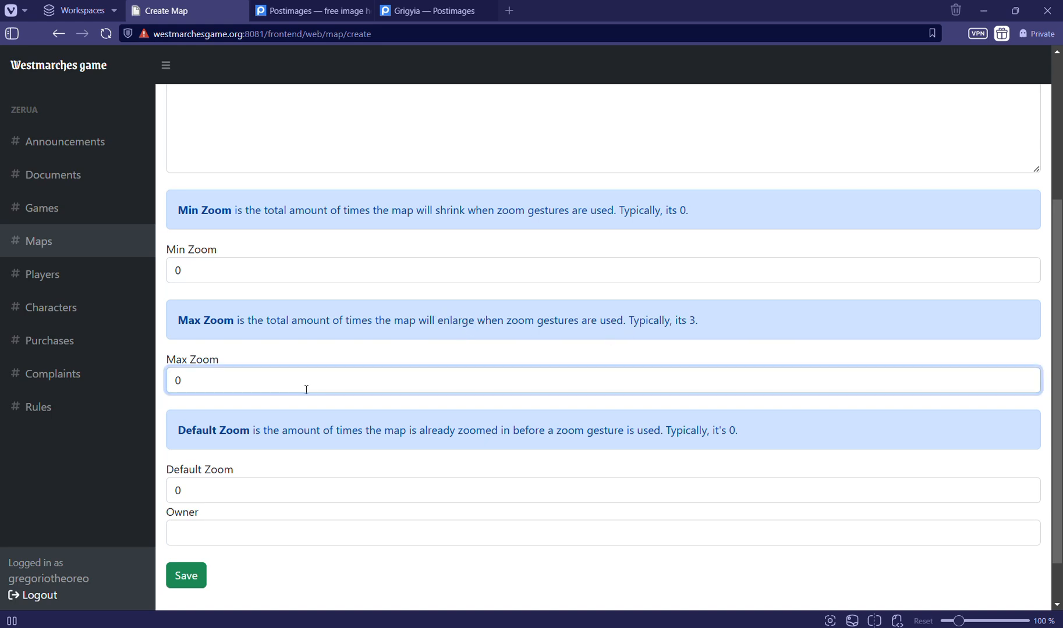
key(BackSpace)
text(3)
scroll(306, 390, down, 1)
drag(177, 389, 249, 389)
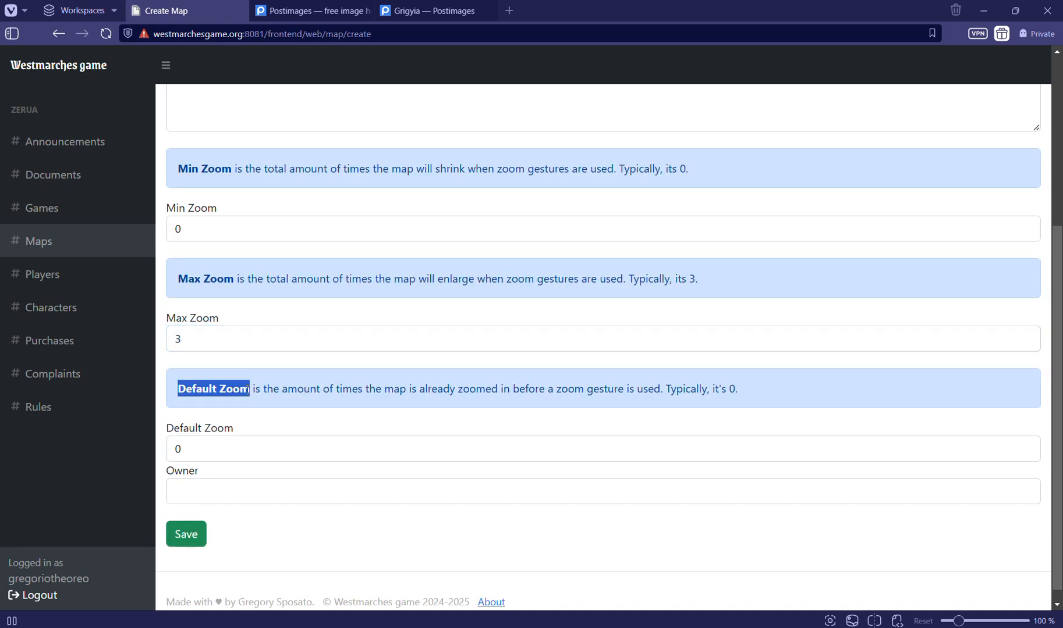
click(248, 390)
drag(409, 390, 596, 382)
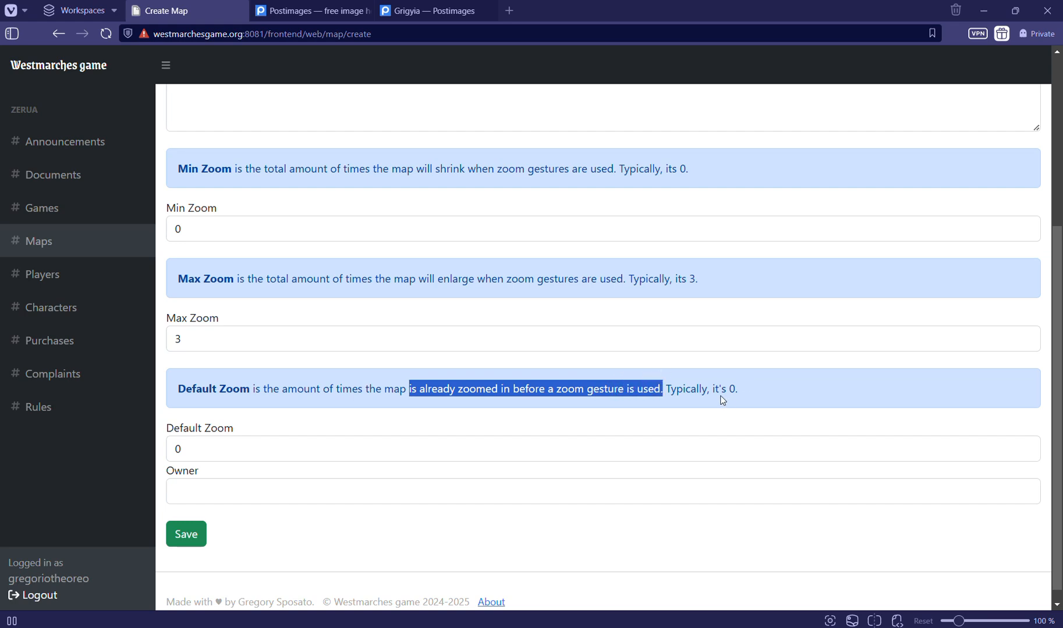
Assign the logged-in account as the map's owner and save the new map
click(226, 503)
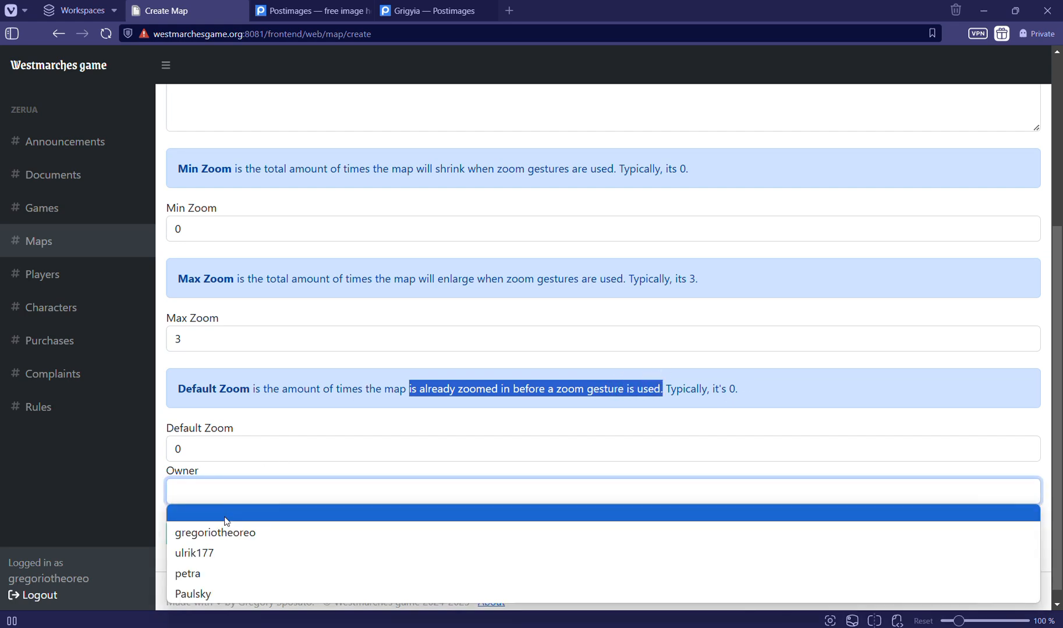
click(223, 530)
click(274, 526)
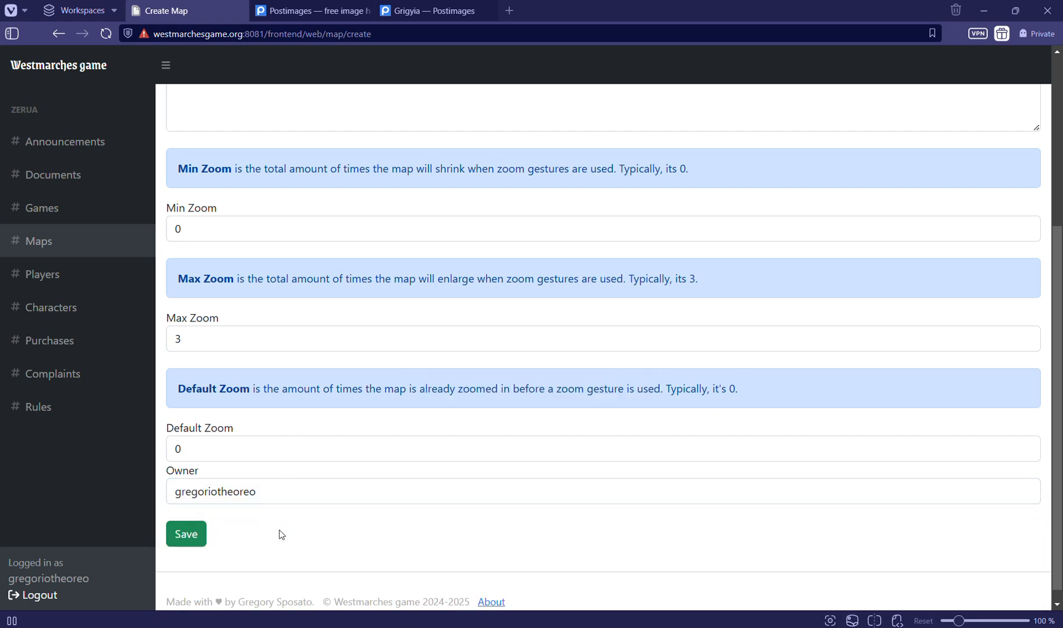
click(182, 542)
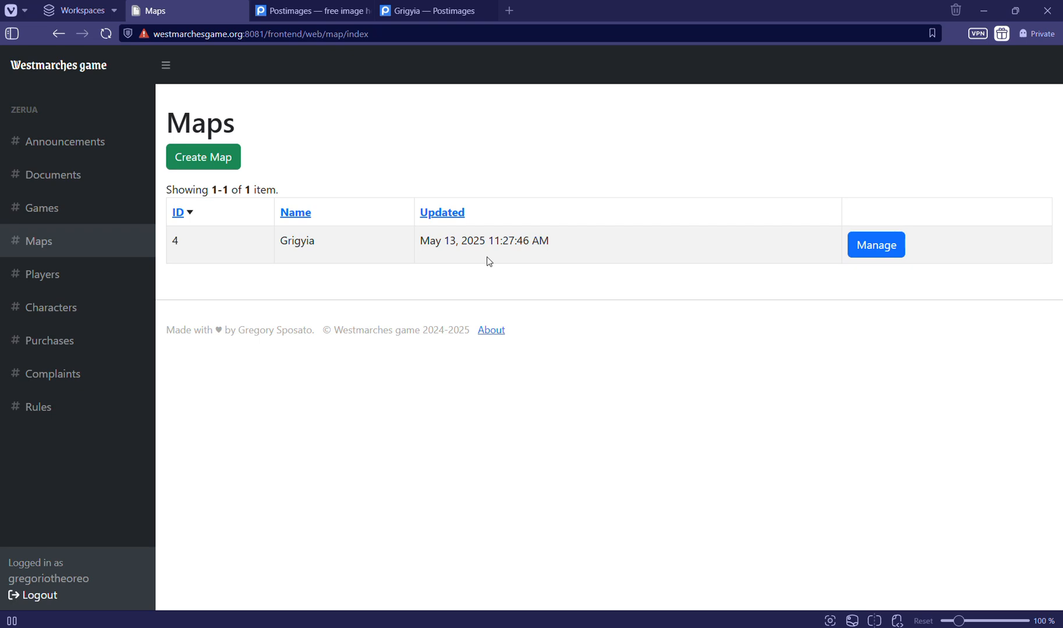
Open the saved Grigyia map's record and display its interactive map in a new tab
click(867, 250)
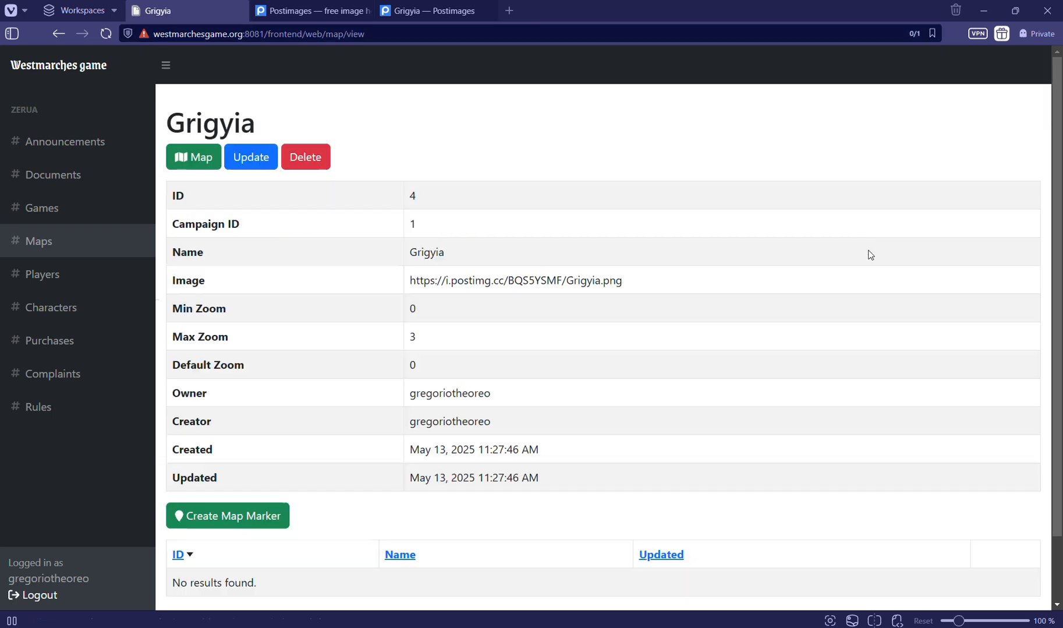
scroll(281, 386, down, 1)
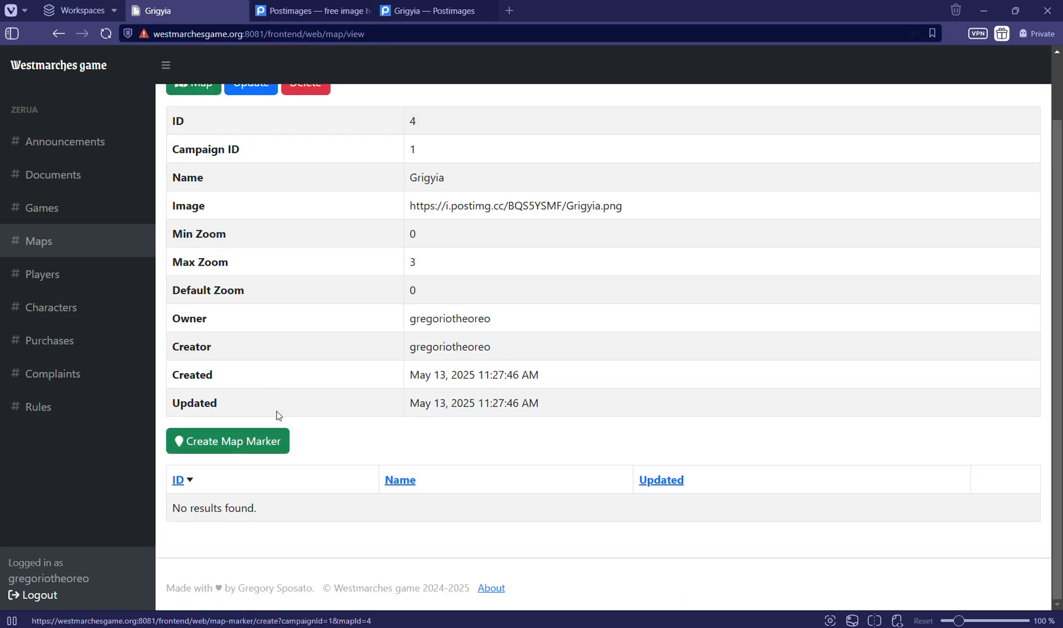
scroll(256, 439, up, 2)
right_click(194, 154)
key(Escape)
click(210, 166)
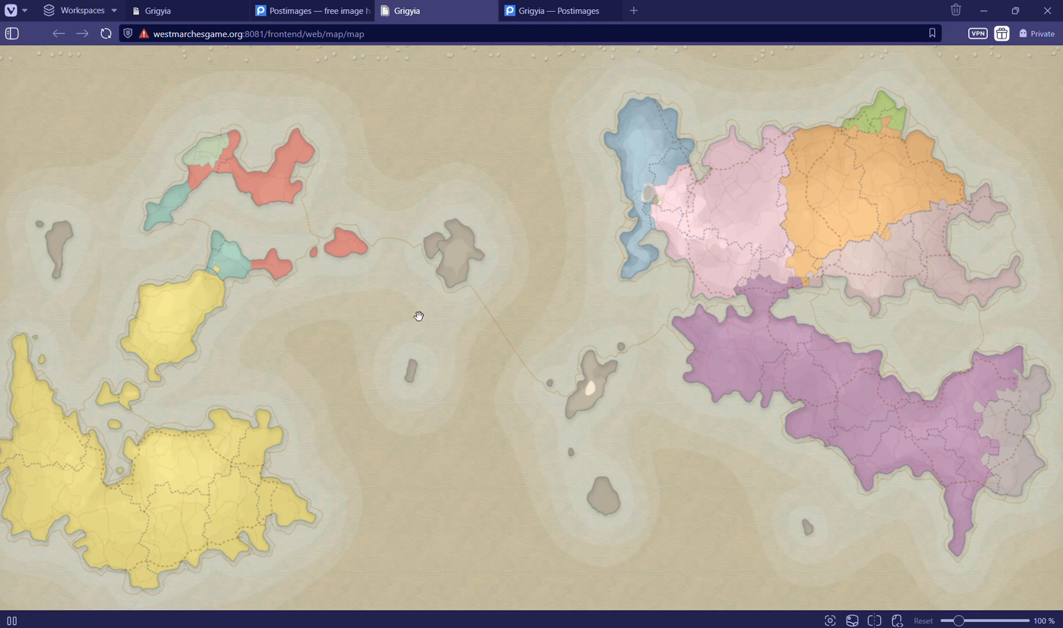
Inspect the interactive Grigyia map up close around the central islands, then return to the full view
scroll(419, 316, up, 3)
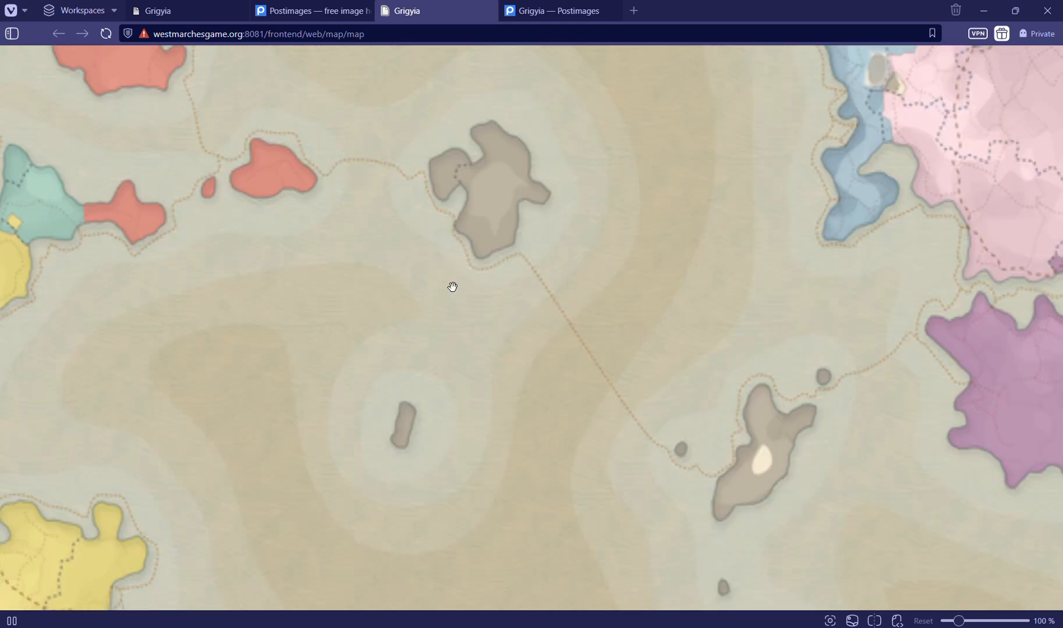
scroll(350, 167, up, 1)
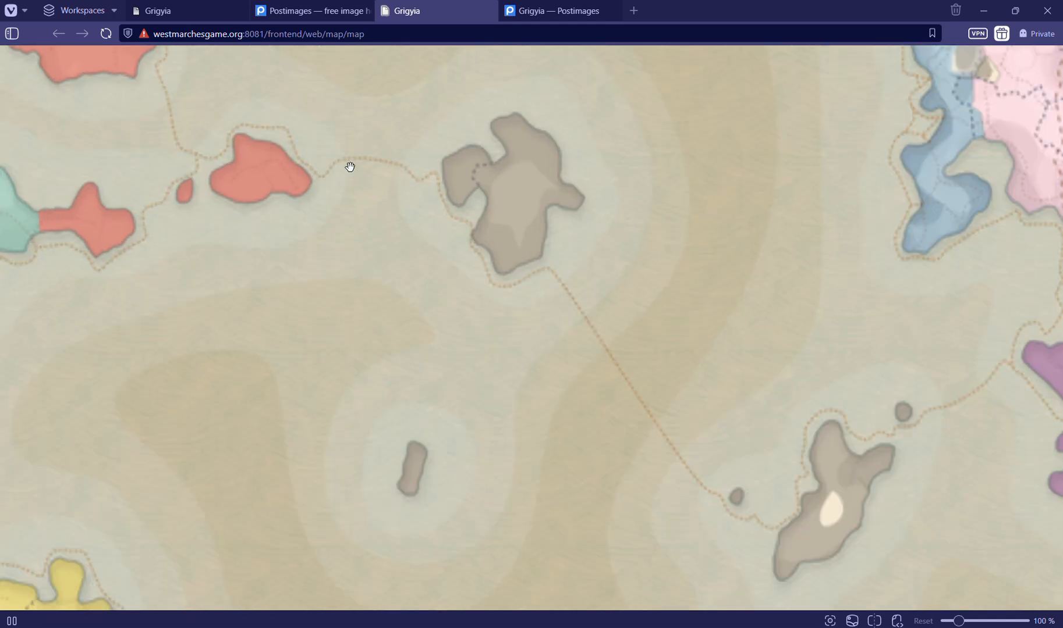
scroll(350, 167, up, 3)
scroll(349, 167, up, 2)
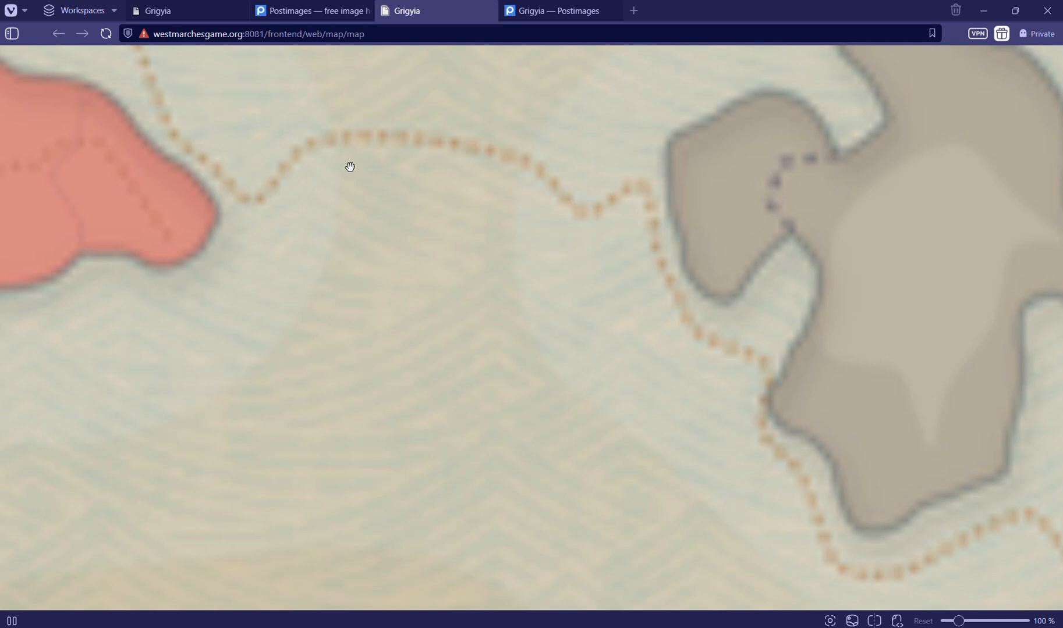
scroll(350, 167, down, 3)
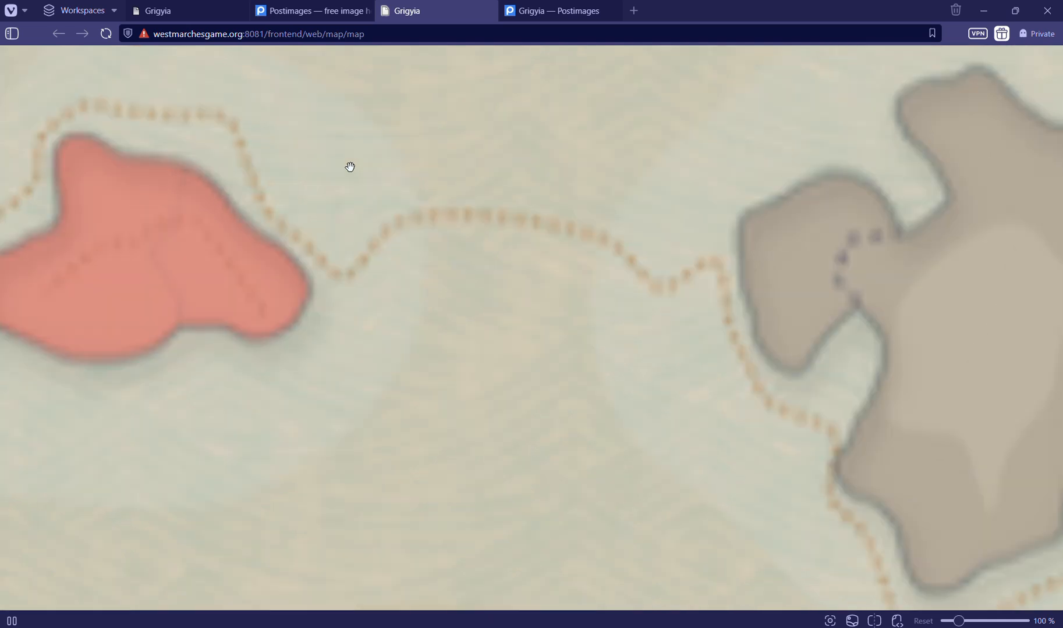
scroll(350, 167, down, 5)
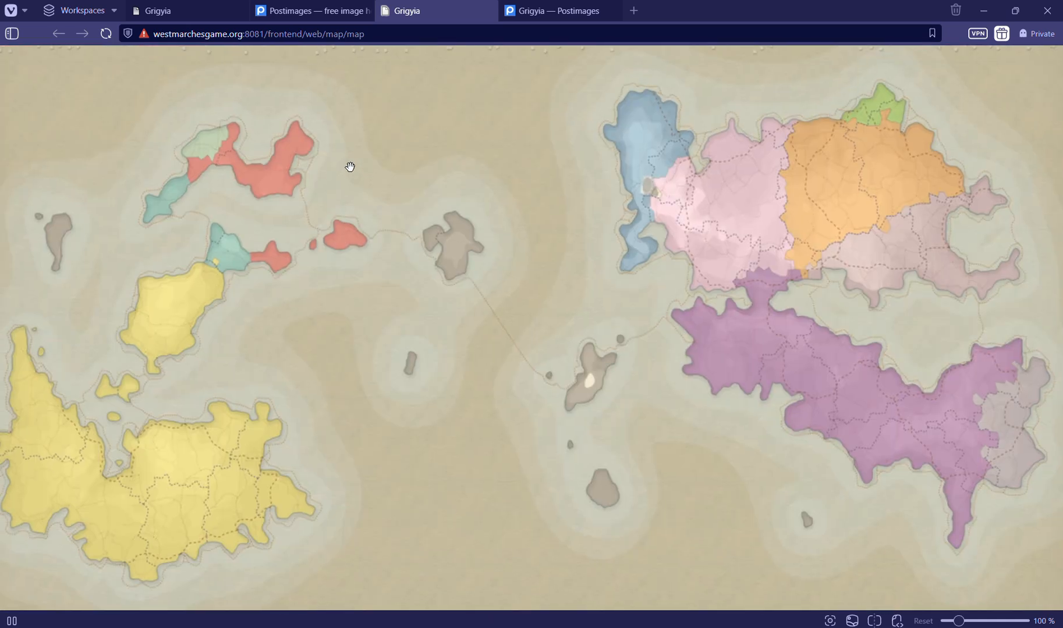
drag(515, 297, 522, 304)
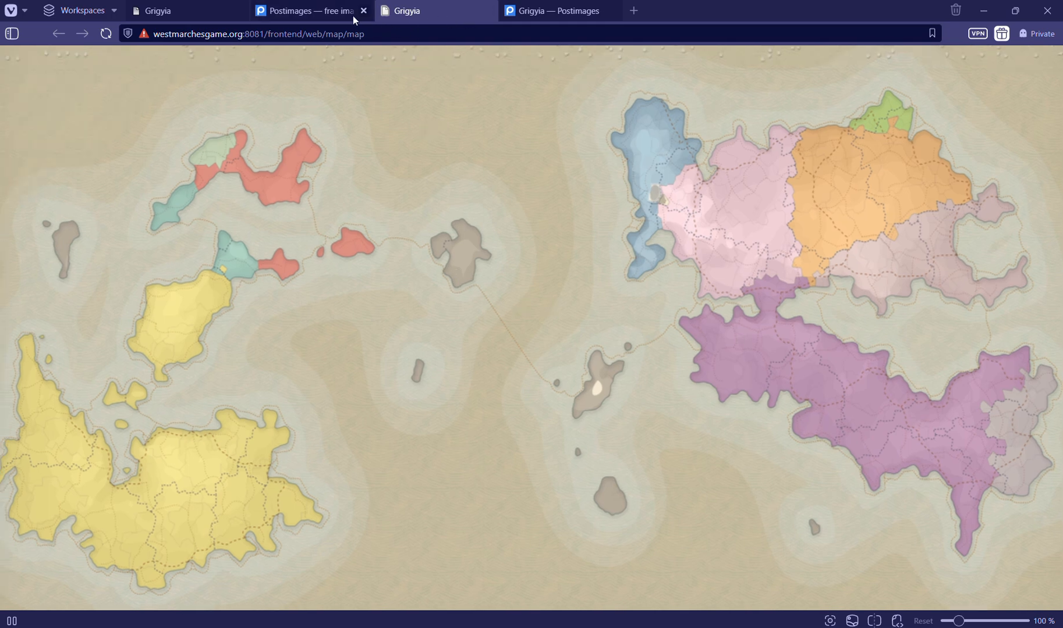
Place a marker in the north of the blue region on the interactive map and copy its coordinates 772.199997, 997
click(221, 13)
scroll(304, 334, down, 2)
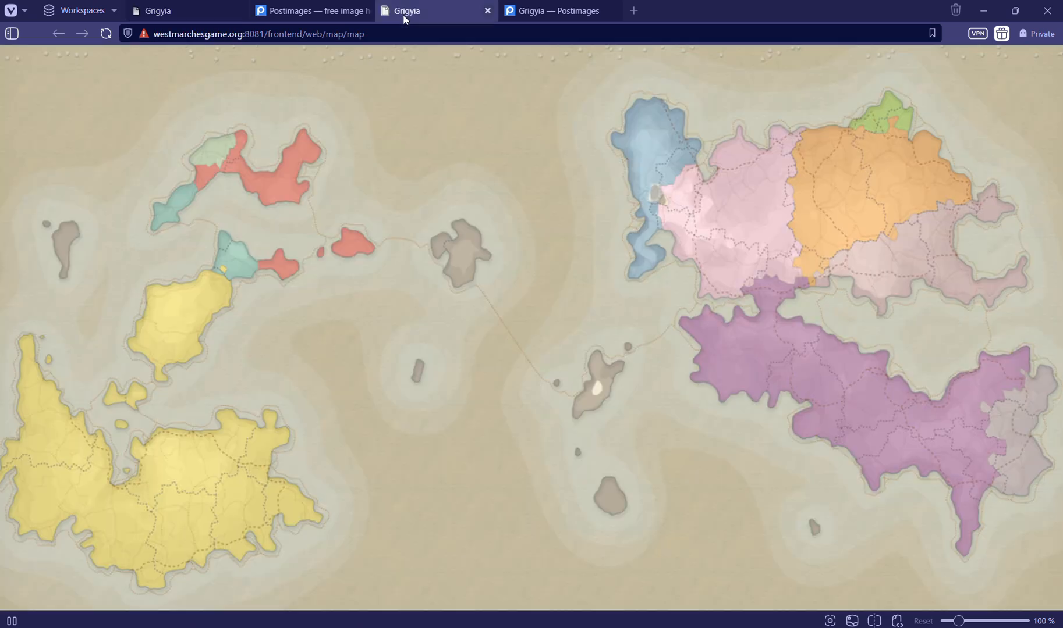
click(403, 13)
click(653, 150)
click(650, 120)
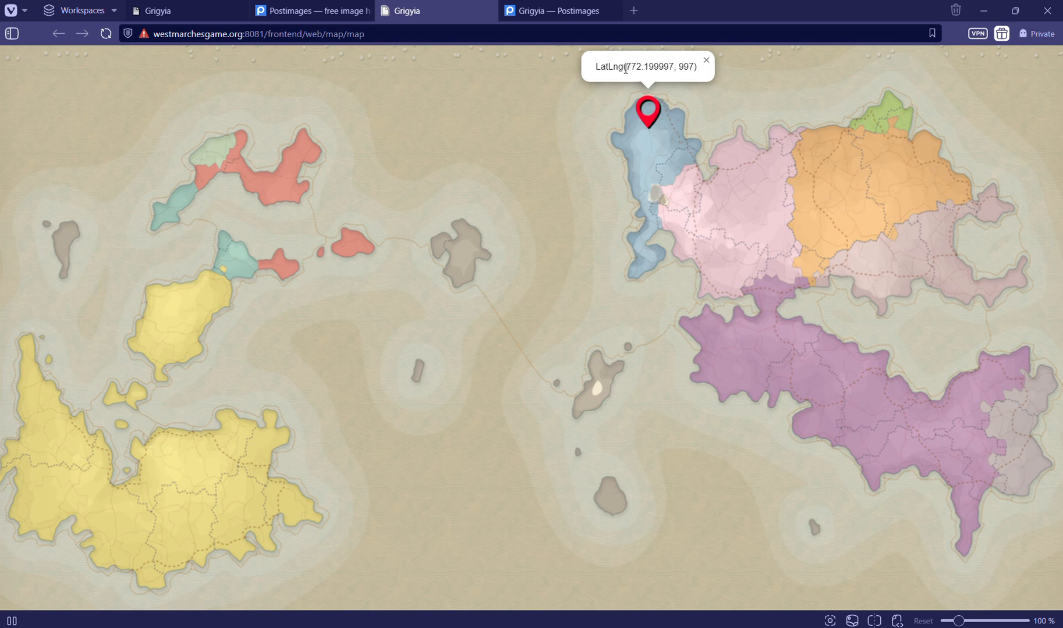
drag(625, 69, 696, 69)
click(694, 79)
drag(629, 69, 695, 69)
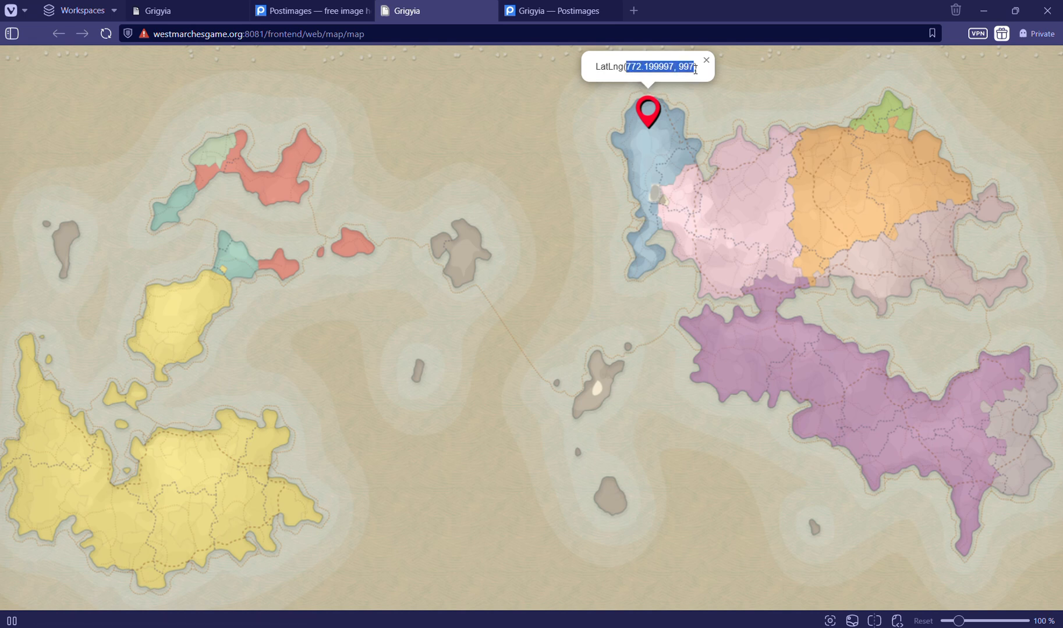
Reload the interactive map to clear the marker and place another one in the north of the blue region
key(F5)
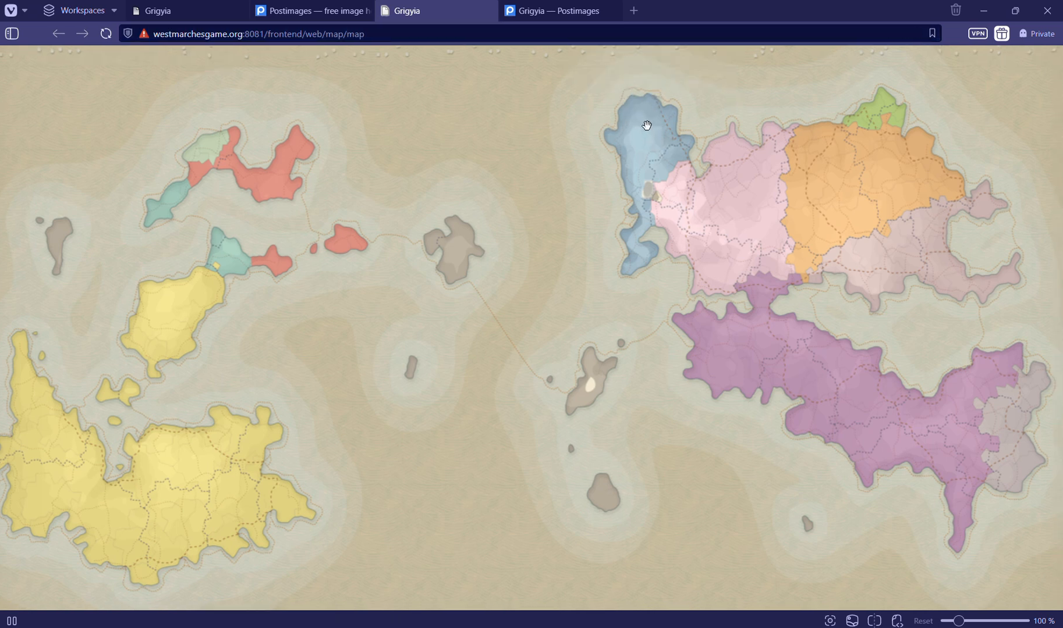
click(643, 123)
Start a new map marker from the Grigyia map's record, naming it Blue and choosing the color blue
click(183, 12)
scroll(281, 312, up, 2)
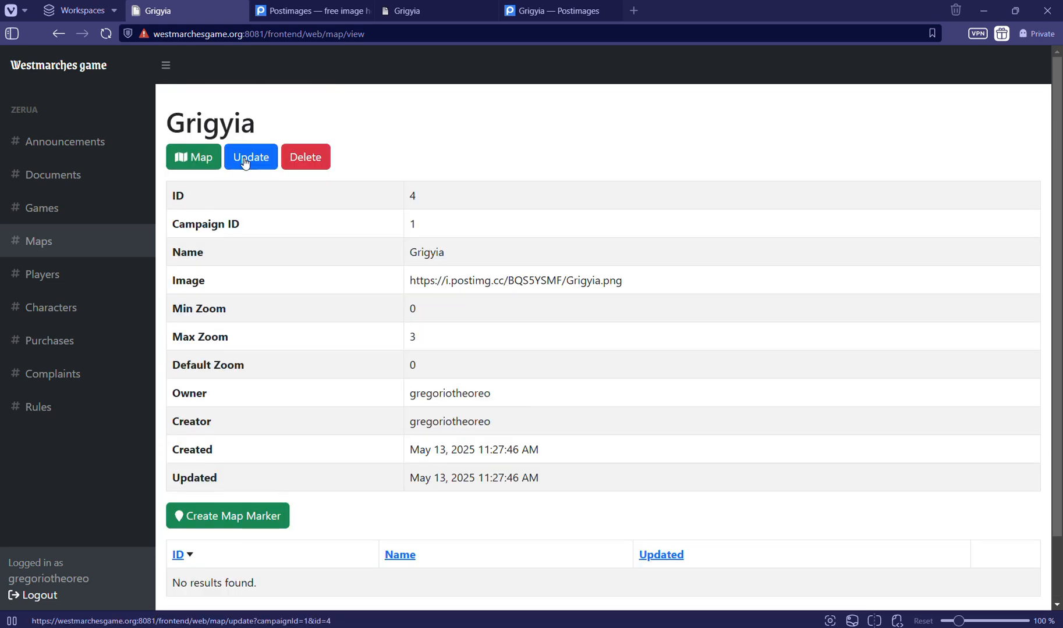
scroll(262, 296, down, 2)
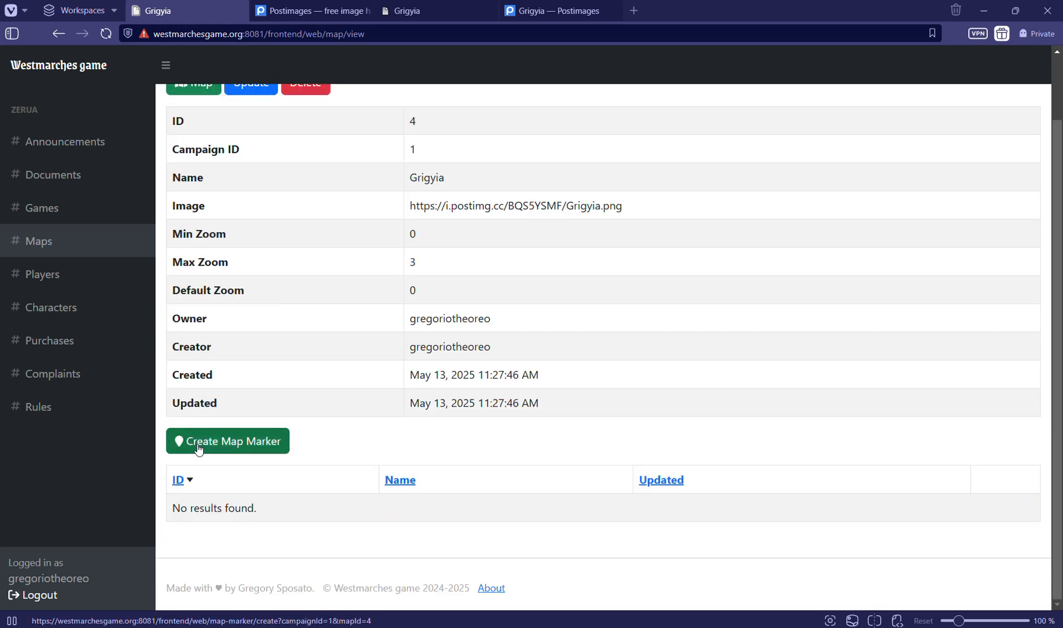
click(257, 448)
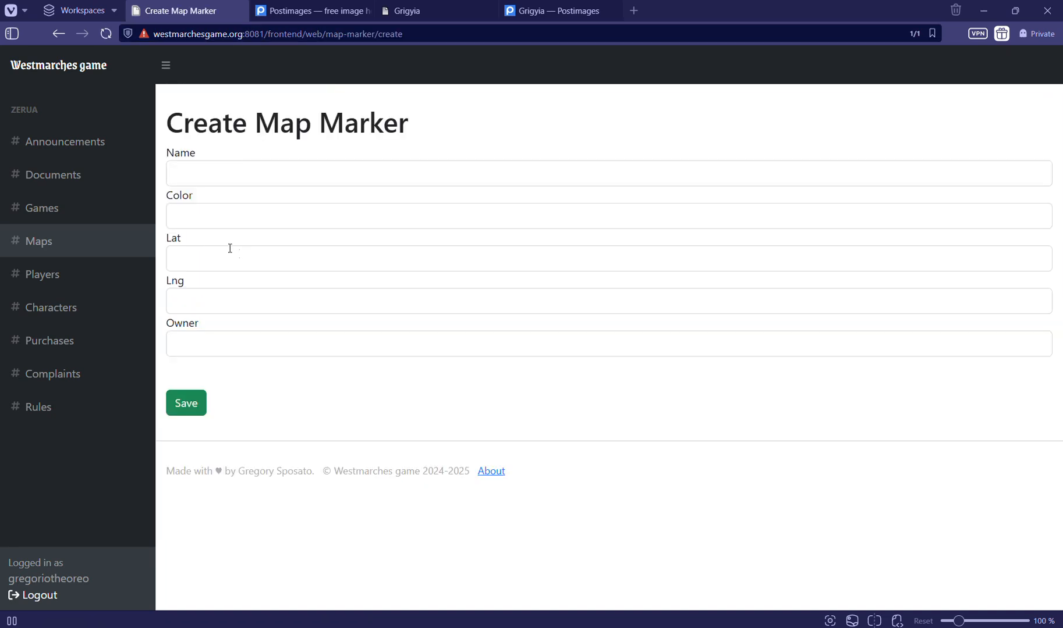
click(196, 176)
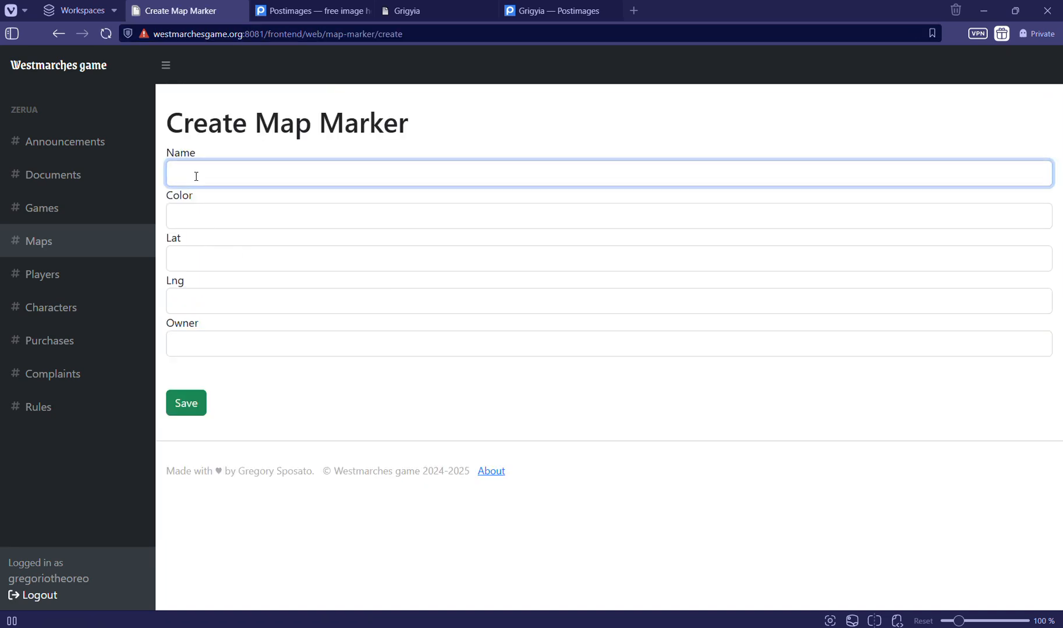
click(489, 10)
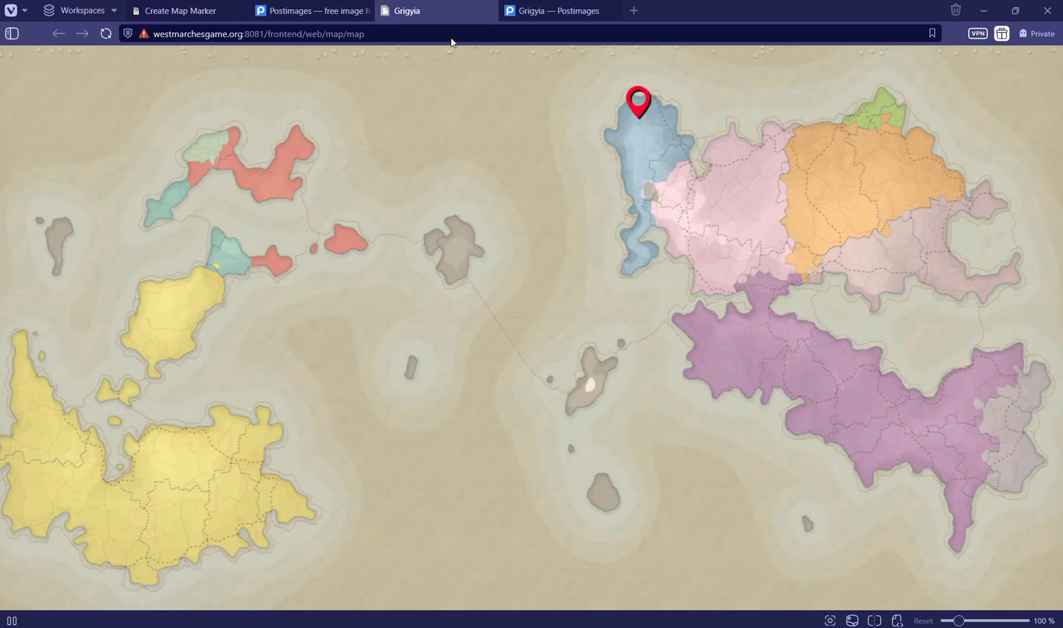
click(209, 18)
text(Blue)
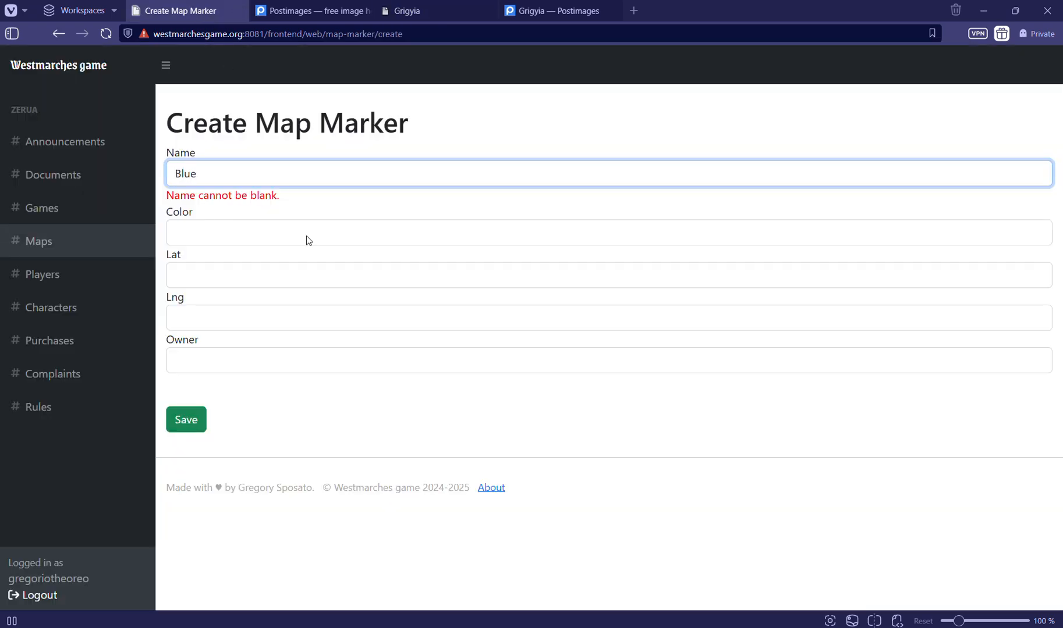
click(307, 237)
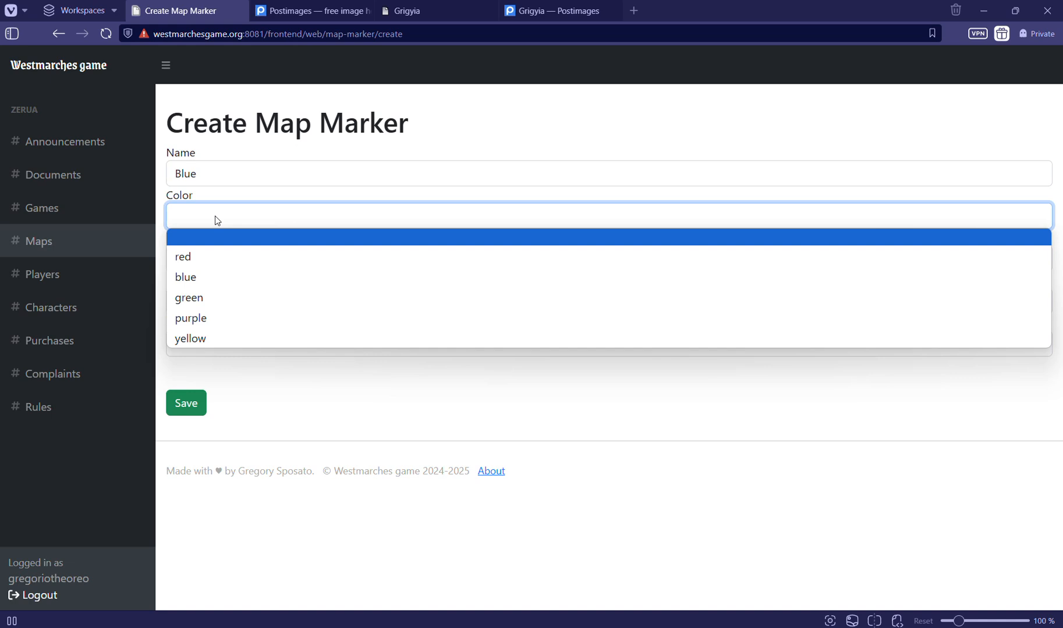
click(203, 276)
Enter the copied coordinates for the Blue marker, keeping 772.199997 as the latitude and 997 as the longitude
click(199, 258)
text(772.199997, 997)
click(188, 307)
text(772.199997, 997)
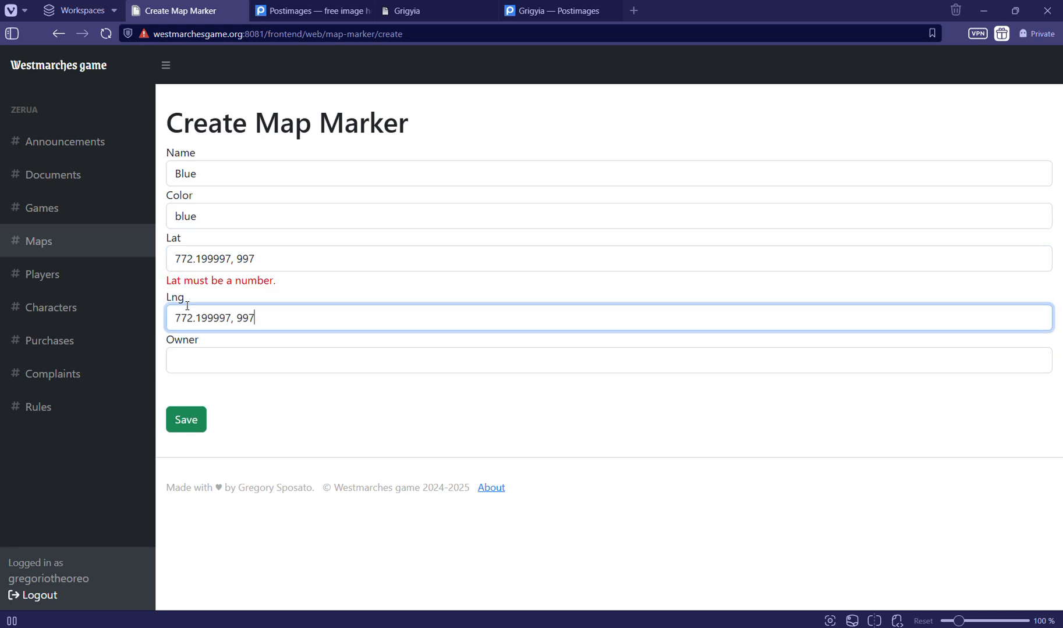
drag(201, 173, 172, 168)
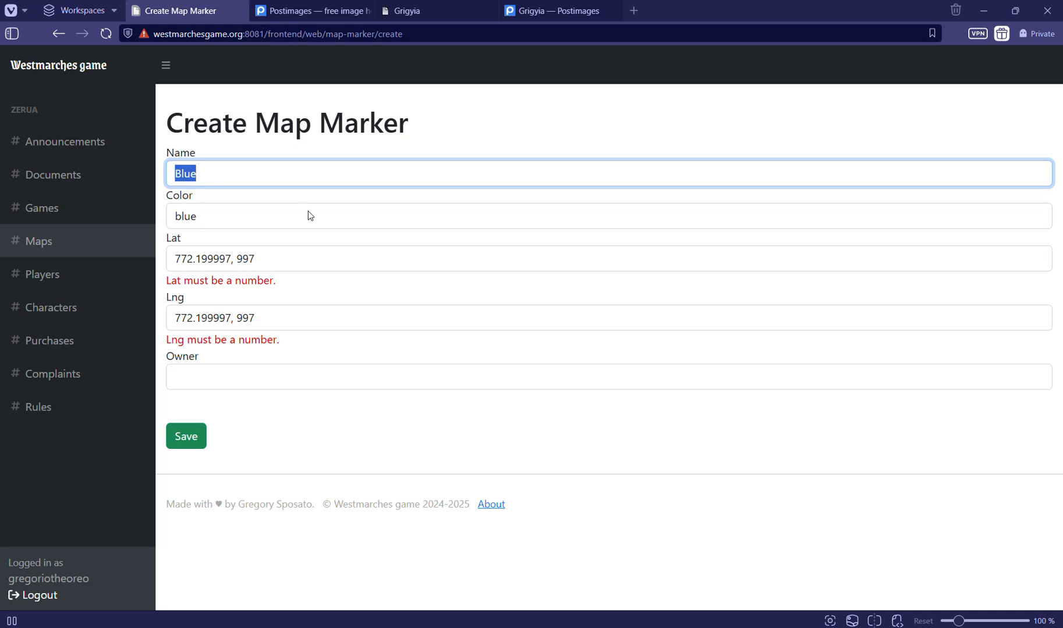
click(318, 284)
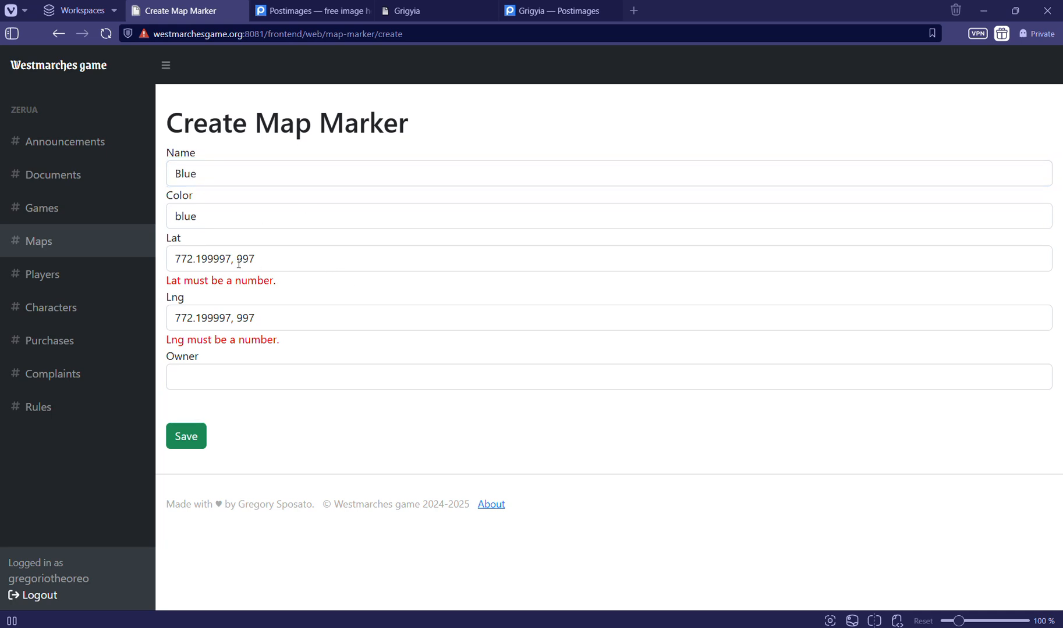
drag(231, 259, 342, 289)
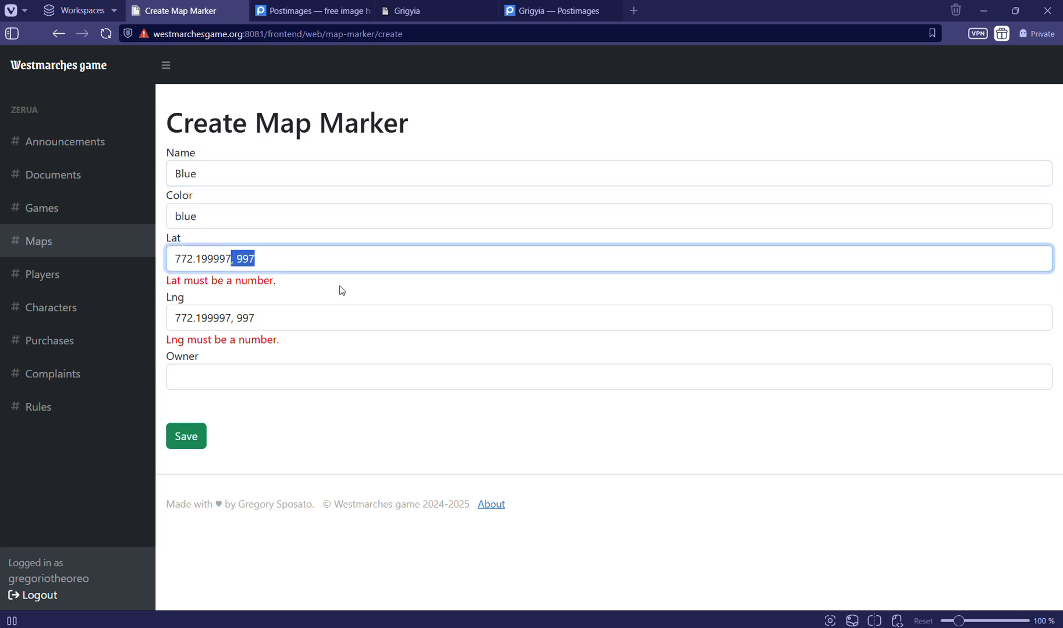
key(BackSpace)
drag(236, 318, 168, 319)
key(BackSpace)
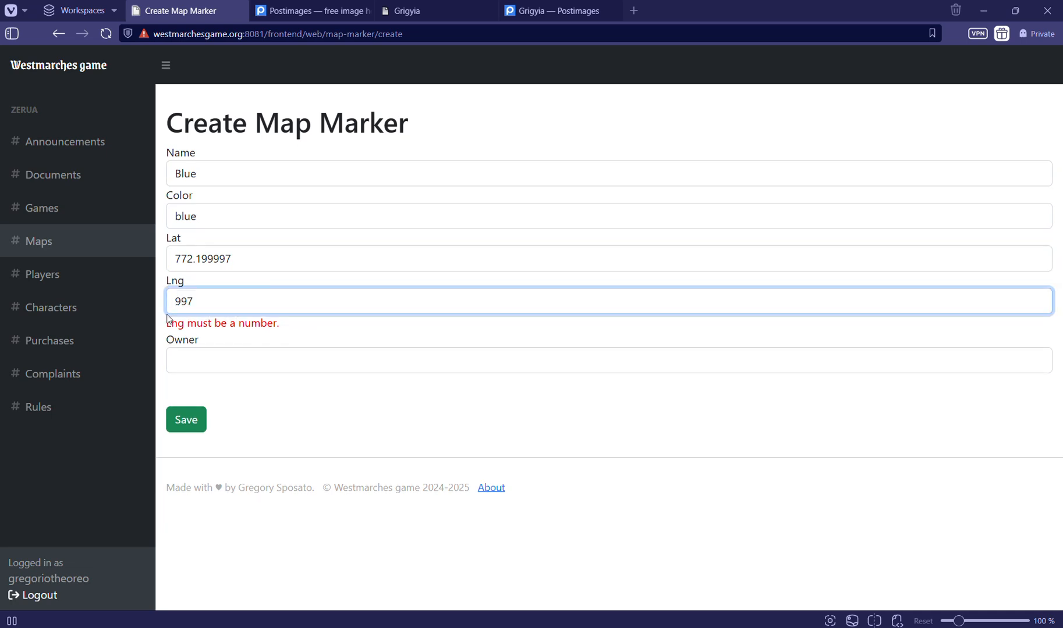
Assign the Blue marker to the signed-in user as owner and save it
click(263, 393)
click(211, 347)
click(211, 384)
click(185, 404)
scroll(253, 419, down, 3)
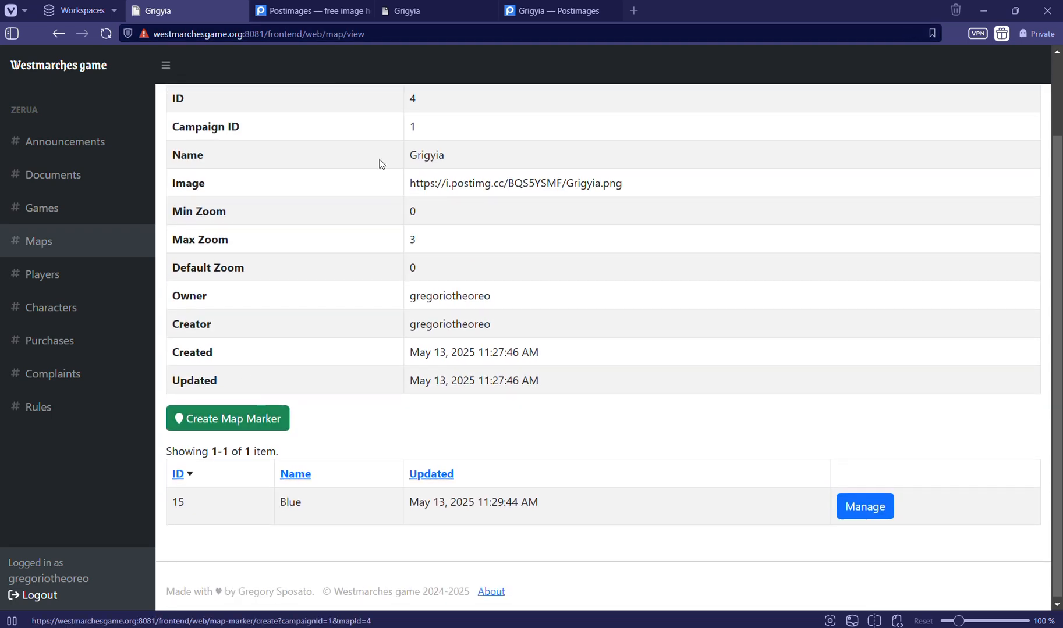
Reload the interactive Grigyia map and check the label of the blue marker in the northern blue region
click(401, 18)
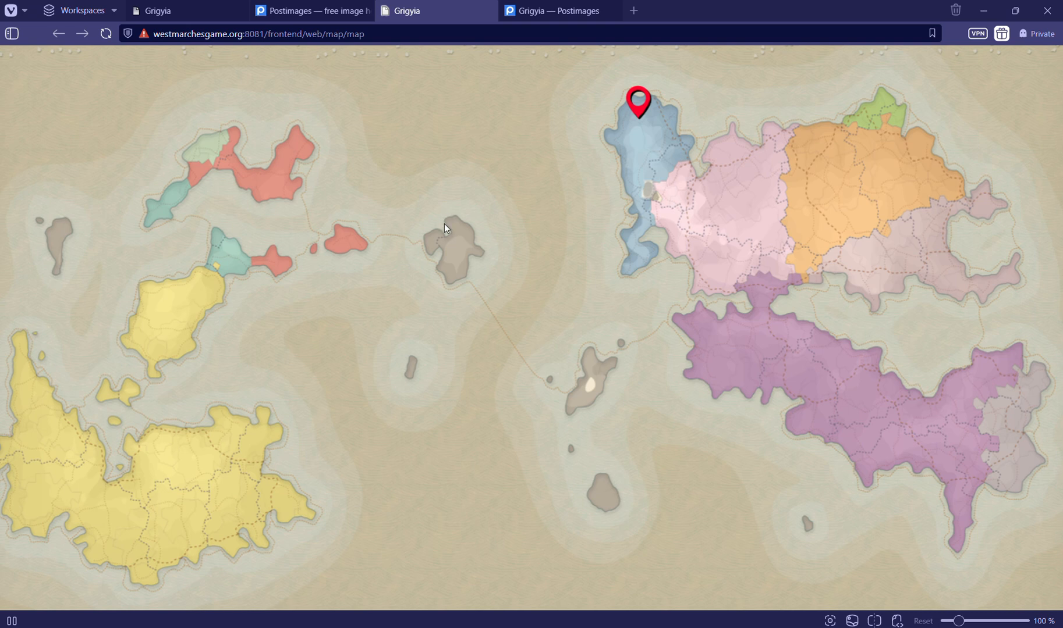
key(F5)
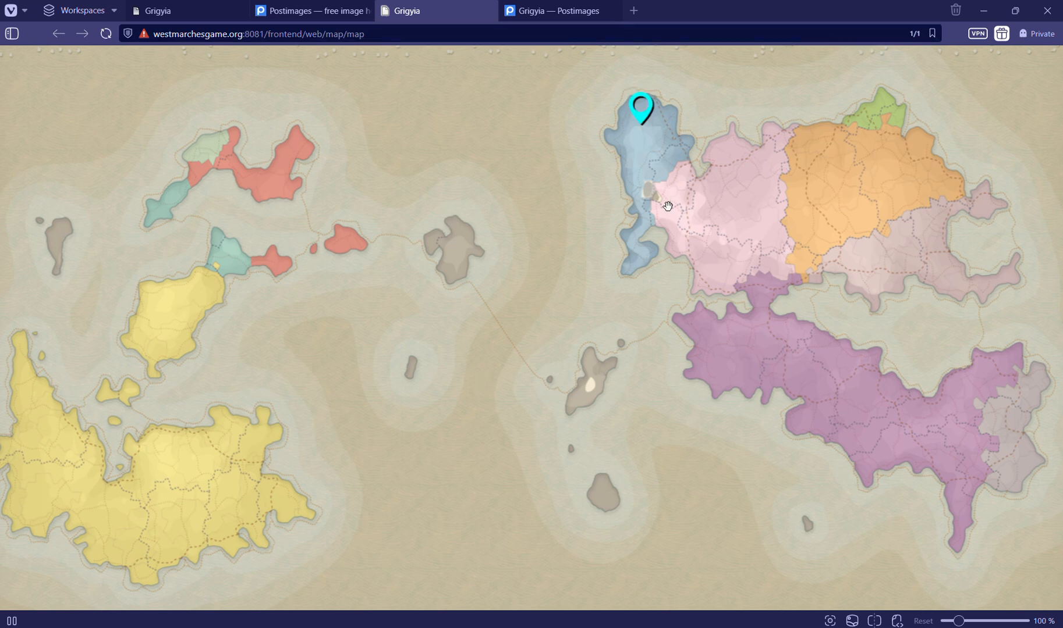
click(641, 114)
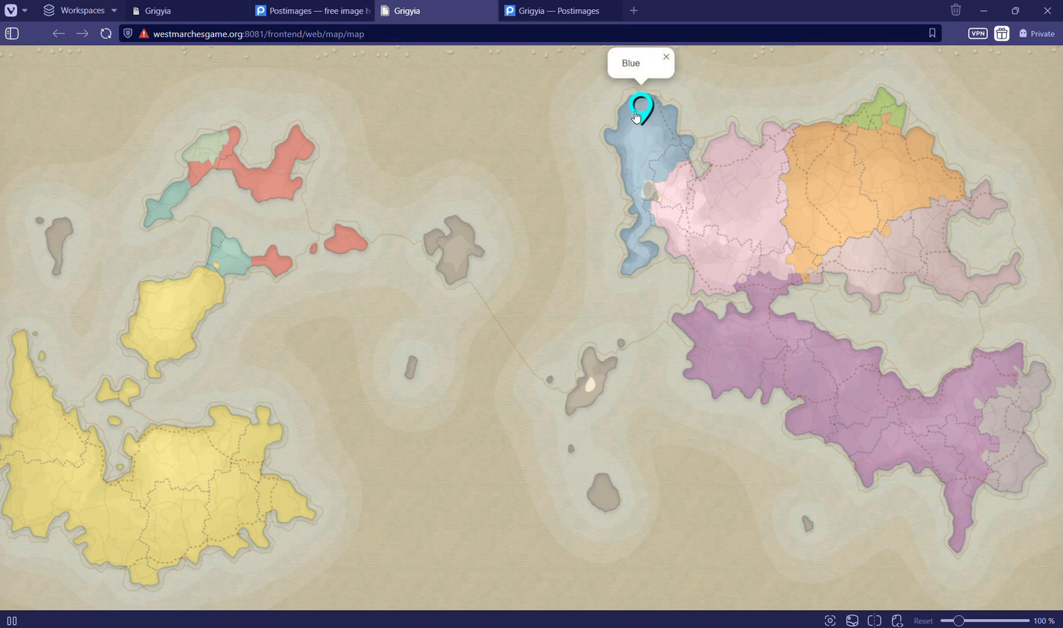
drag(623, 64, 636, 63)
right_click(635, 63)
click(636, 63)
click(664, 60)
key(F5)
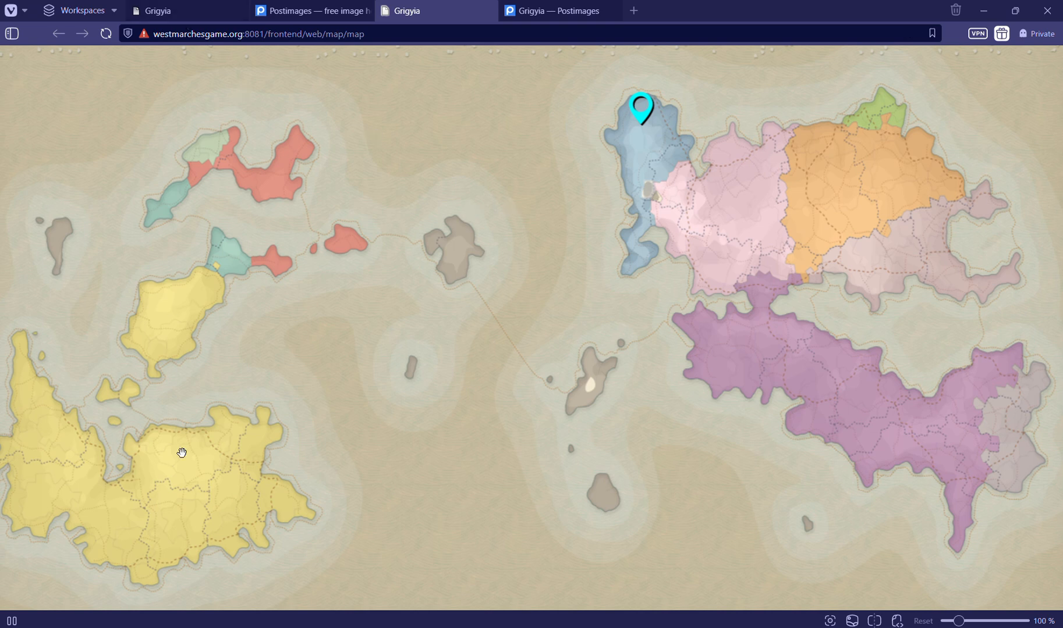
Place a temporary marker in the southwestern yellow region of the interactive map and copy its coordinates 234.199997, 301
click(160, 500)
click(157, 492)
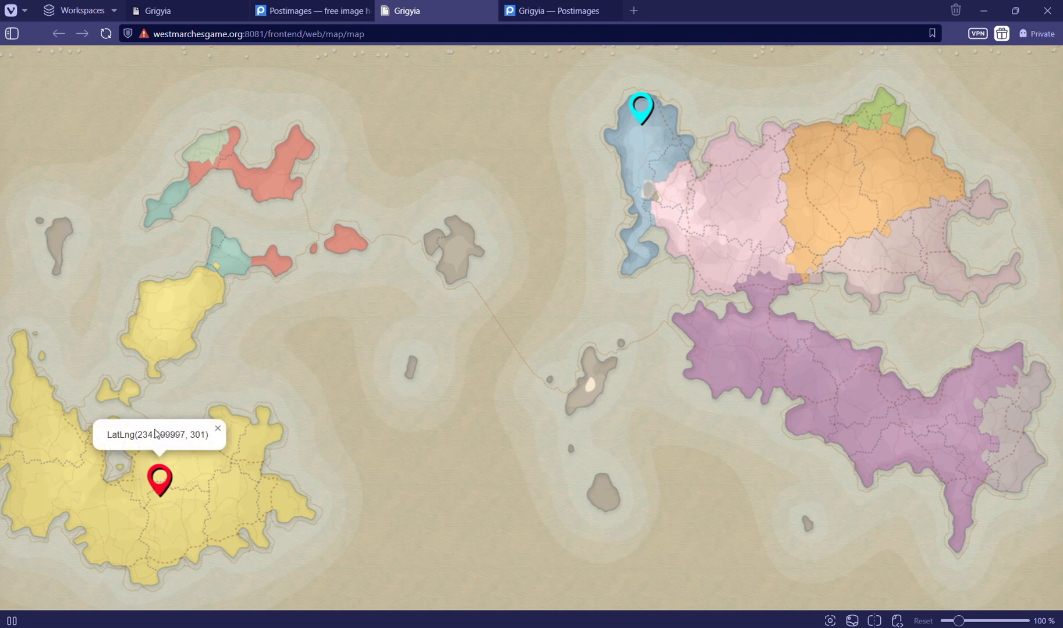
drag(137, 435, 204, 444)
key(ctrl+c)
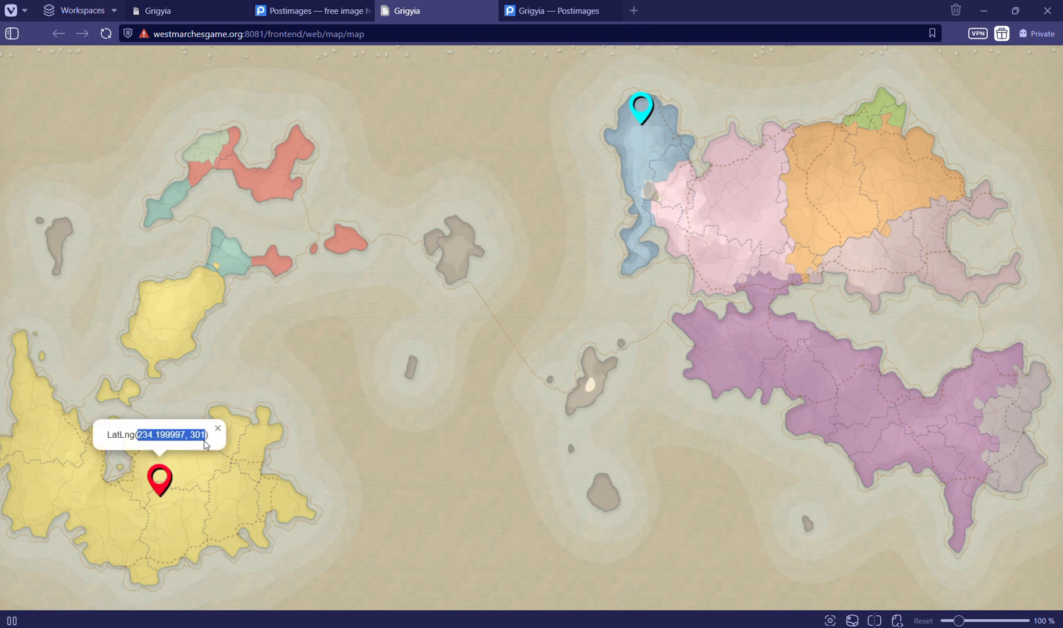
Start another map marker from the Grigyia map's record, naming it Yellow and choosing the color yellow
click(145, 14)
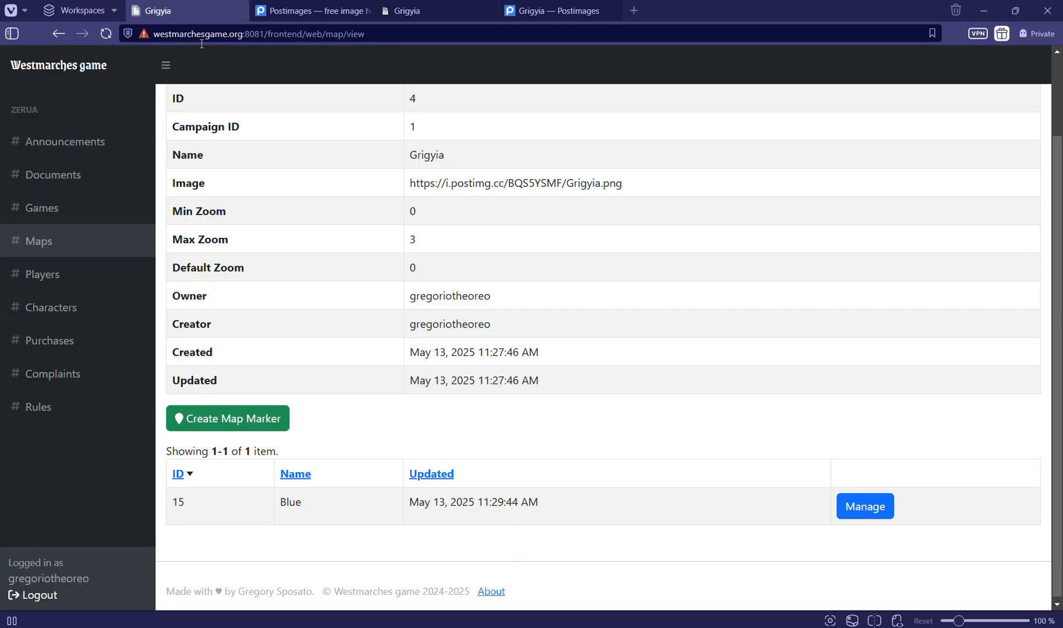
click(235, 426)
click(195, 179)
text(Yellow)
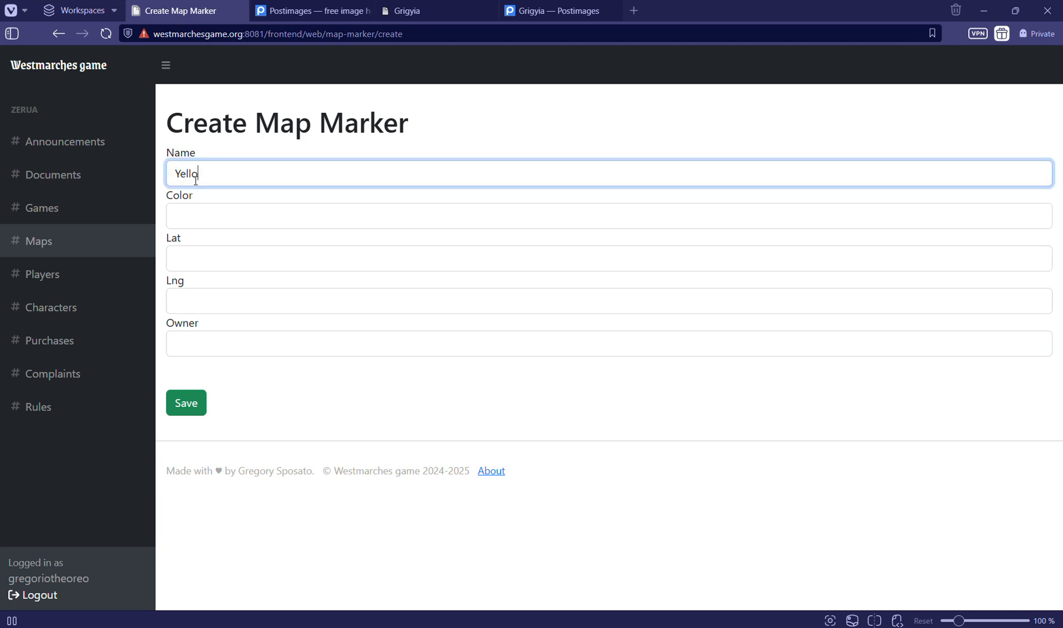
key(Tab)
text(yellow)
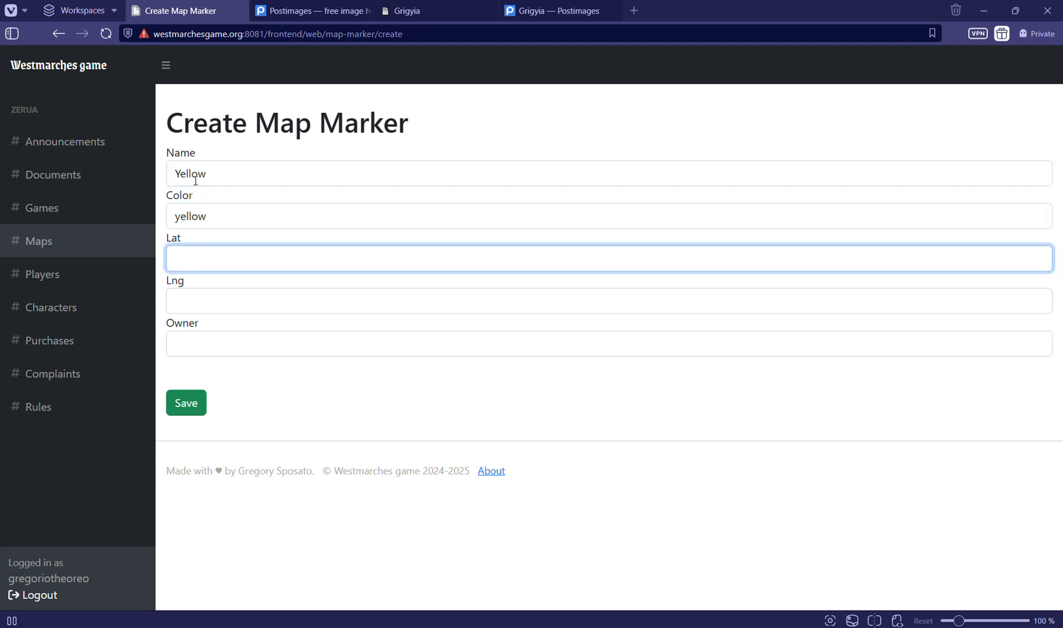
Enter the copied coordinates for the Yellow marker, keeping 234.199997 as the latitude and 301 as the longitude
key(ctrl+v)
key(Tab)
key(ctrl+v)
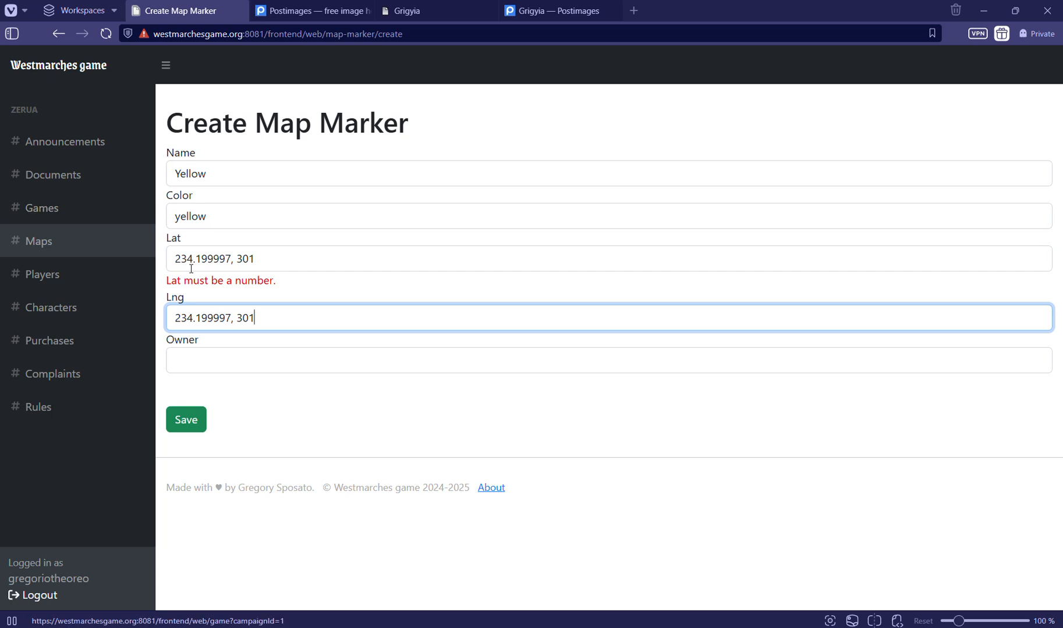
click(402, 253)
key(BackSpace)
key(BackSpace)
key(BackSpace)
key(BackSpace)
key(BackSpace)
key(Tab)
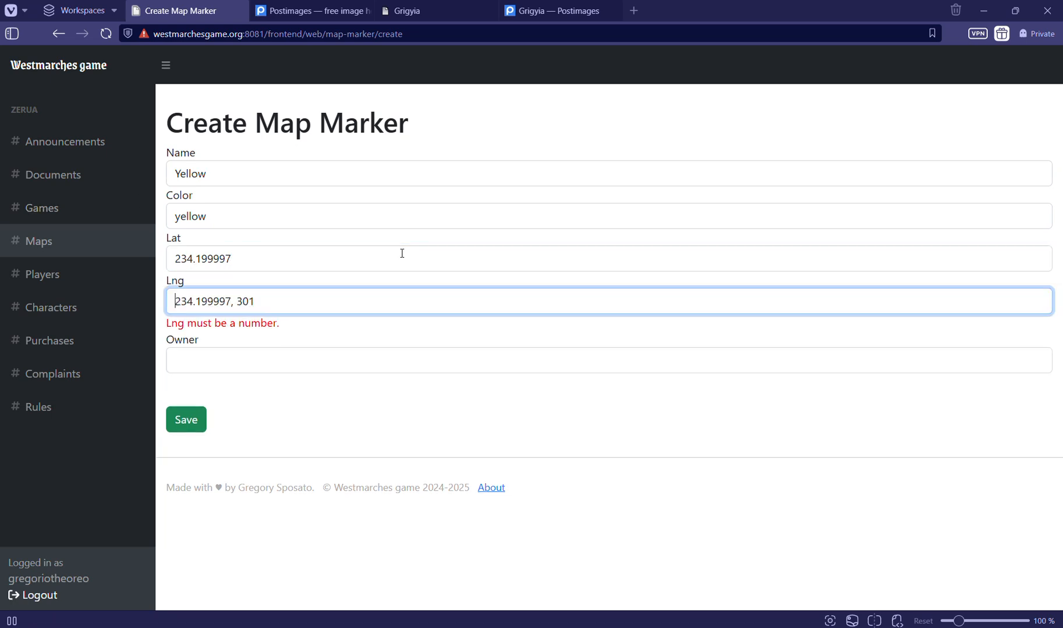
key(shift+Right)
key(shift+Right)
key(shift+Right)
key(shift+Right)
key(shift+Right)
key(shift+Right)
key(shift+Right)
key(shift+Right)
key(shift+Right)
key(shift+Right)
key(shift+Right)
key(shift+Right)
key(BackSpace)
Assign the Yellow marker to the signed-in user as owner, save it and look over the map's marker list
click(285, 361)
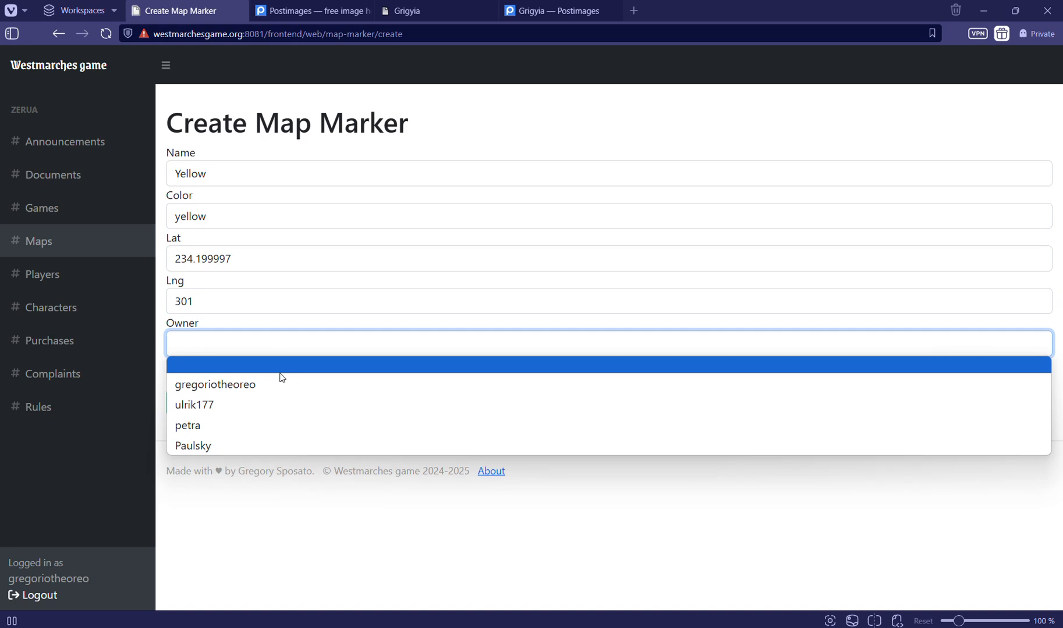
click(280, 383)
click(186, 403)
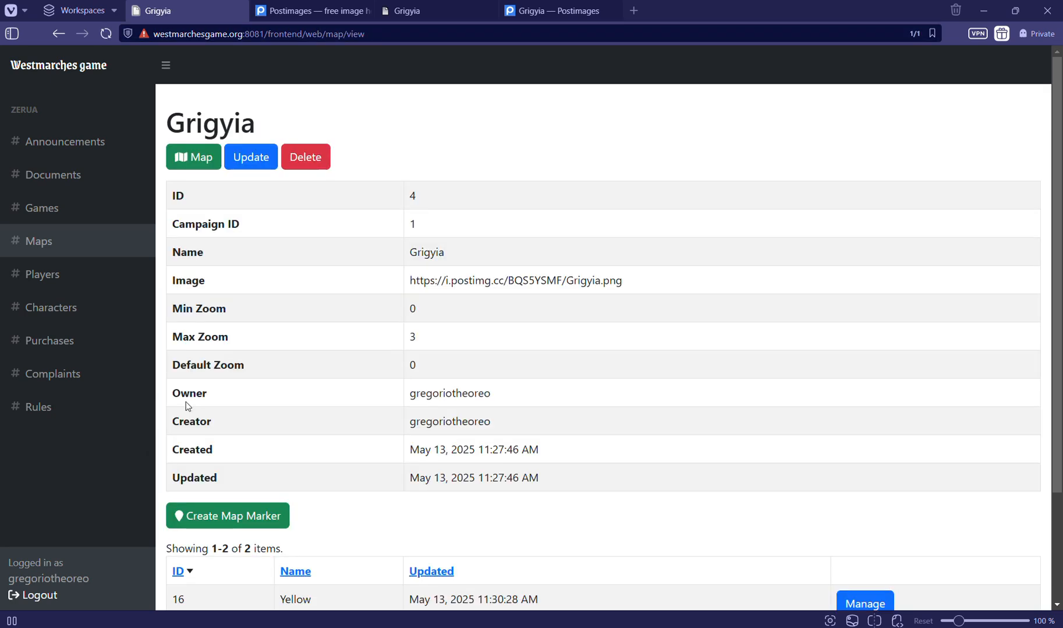
scroll(186, 407, down, 3)
drag(169, 465, 206, 520)
click(206, 519)
scroll(206, 516, up, 2)
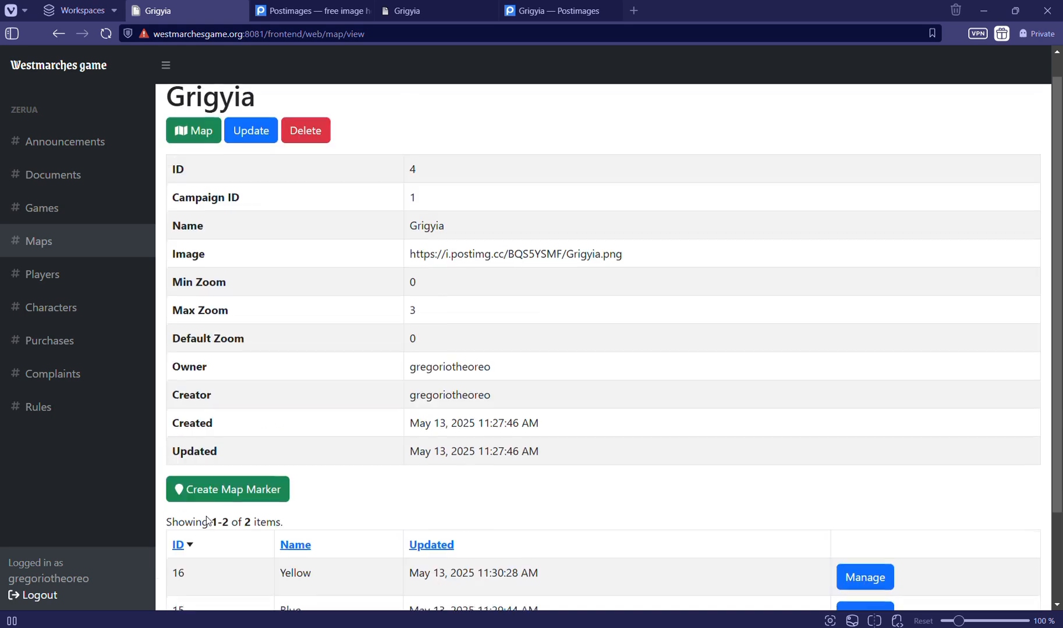
Reload the interactive Grigyia map and check the labels of the yellow and blue markers
click(398, 15)
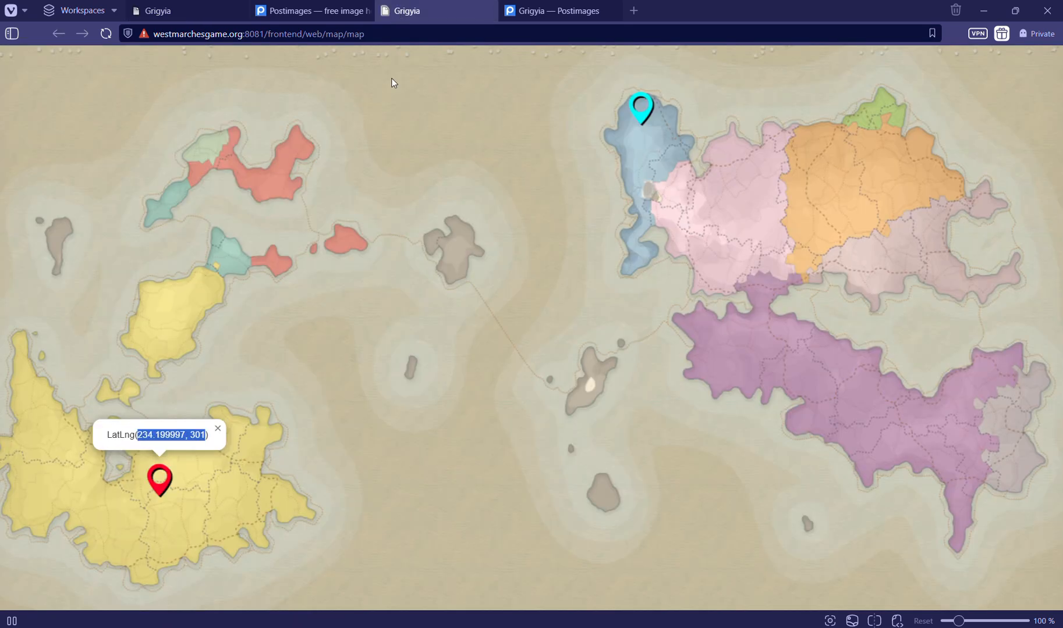
key(F5)
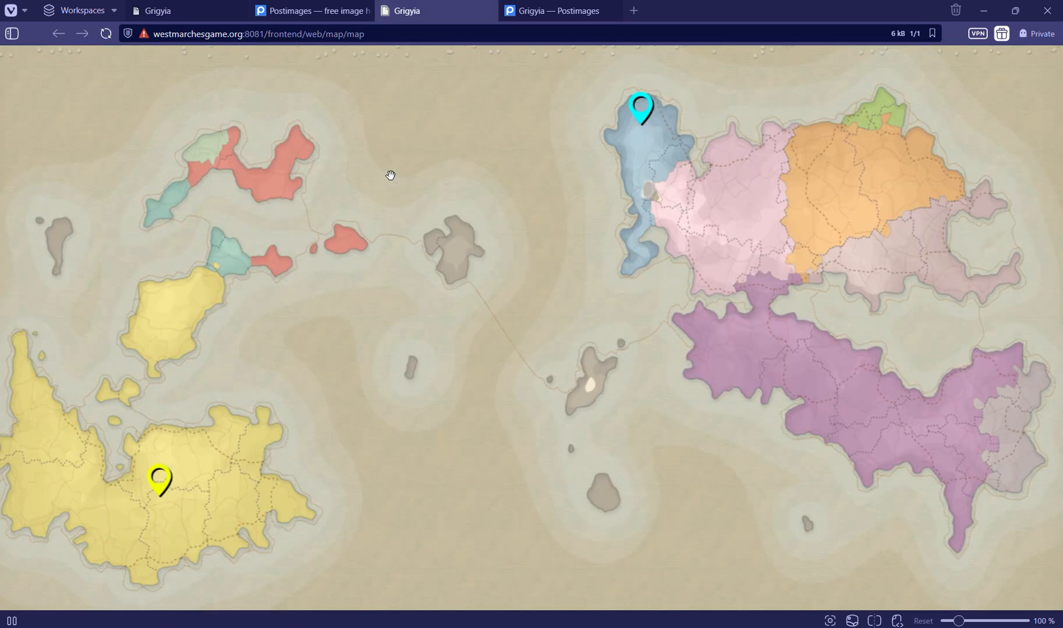
click(158, 487)
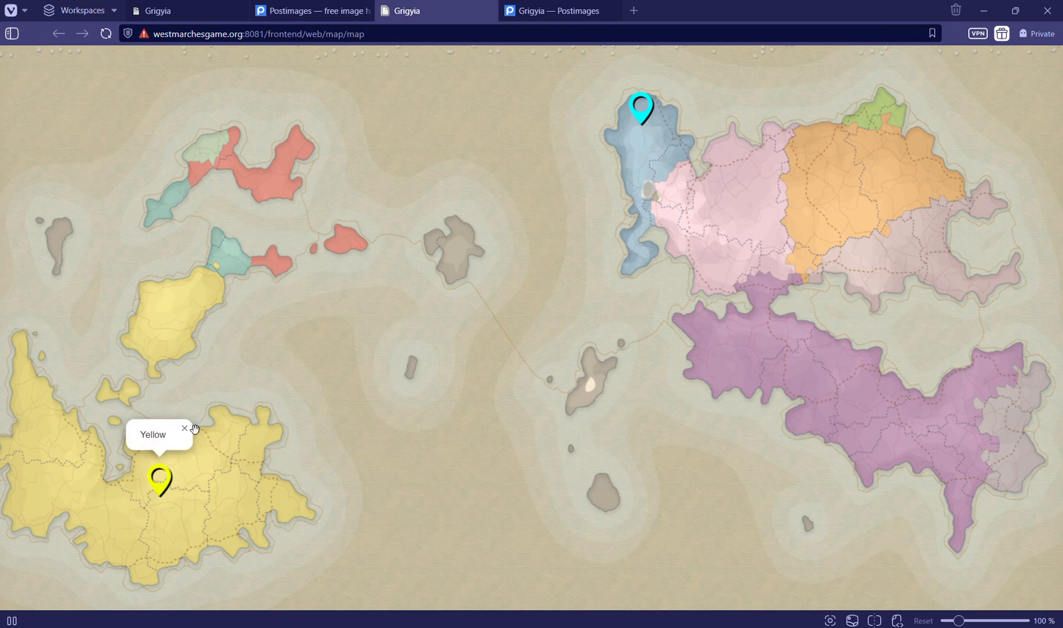
click(187, 433)
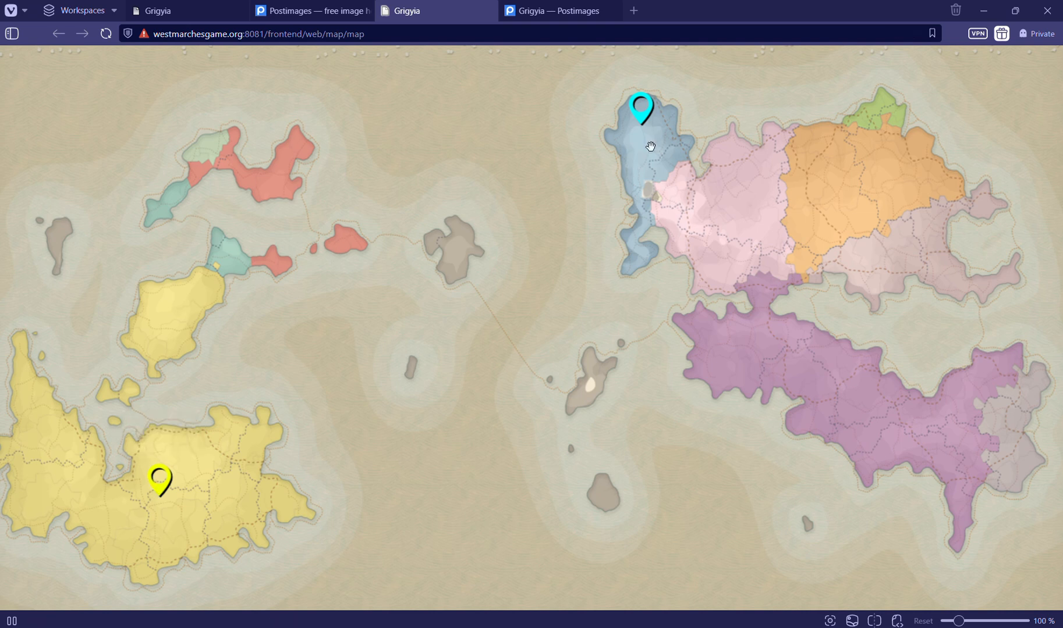
click(645, 109)
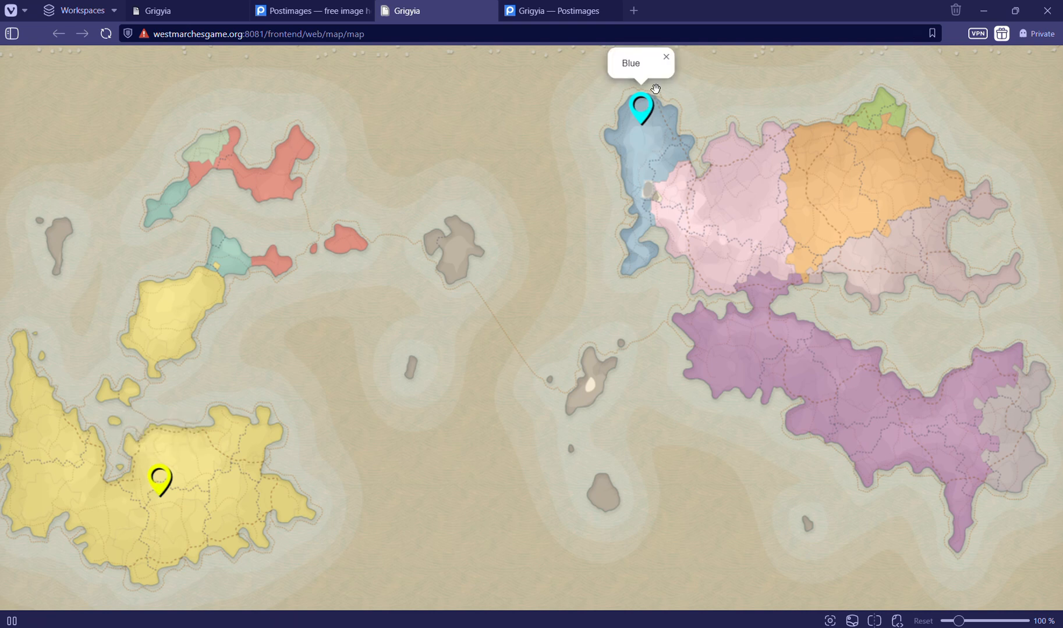
click(666, 57)
Review the marker list in the Grigyia map's record and return to the interactive map
click(215, 17)
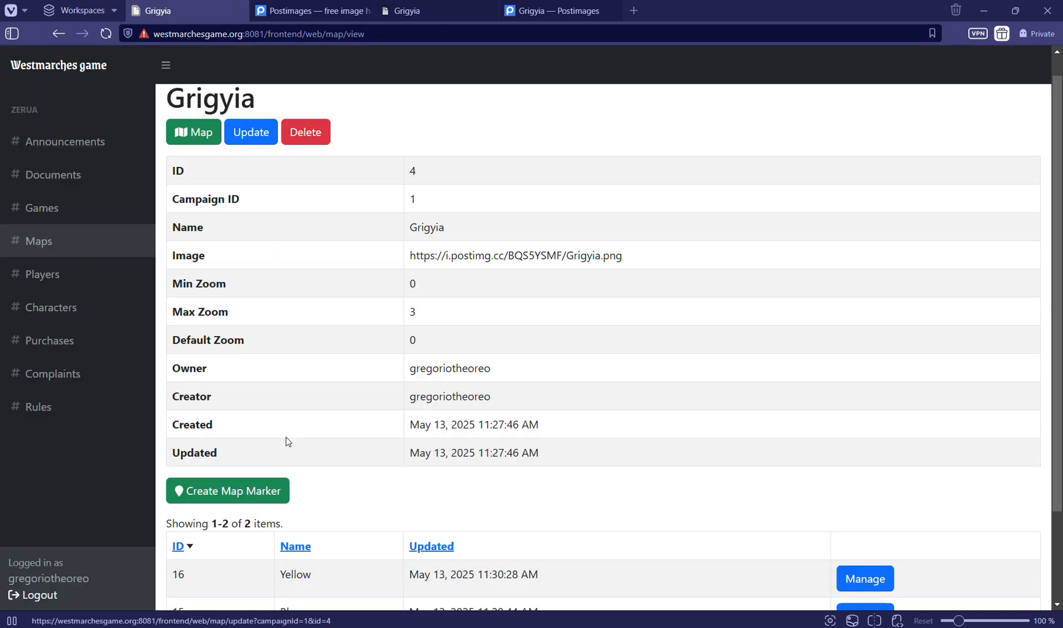
scroll(233, 267, down, 3)
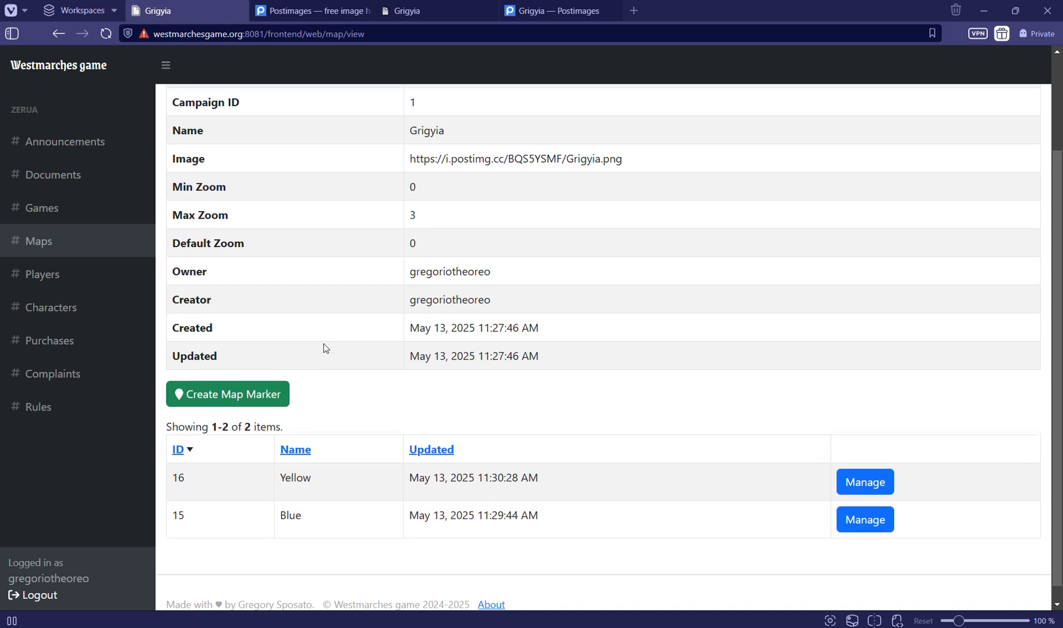
click(401, 13)
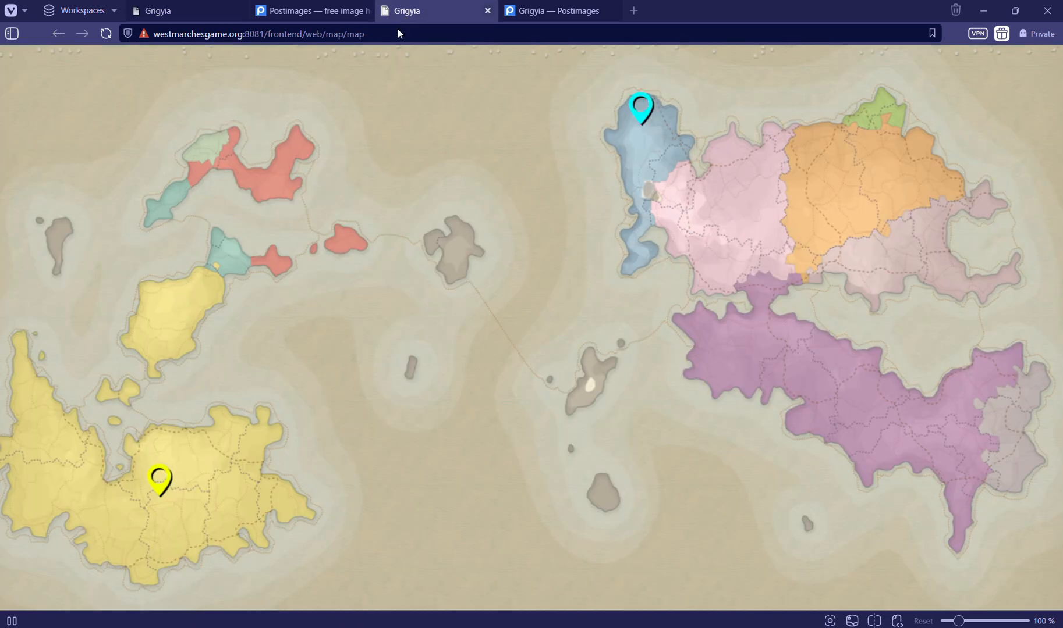